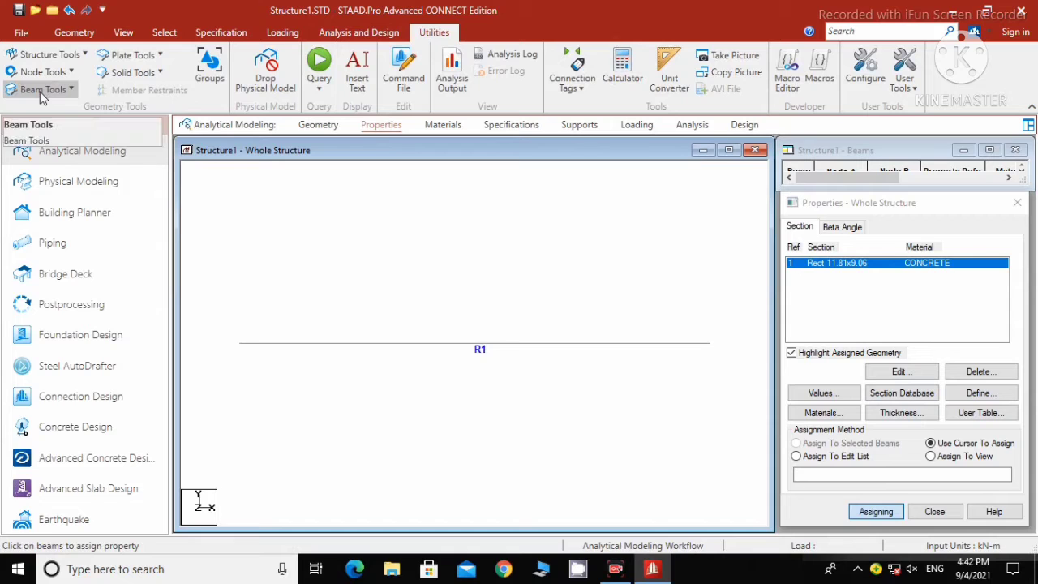
# Measure the node-to-node distance between the beam's two end nodes, and remove the distance dimension from the view
pyautogui.click(45, 71)
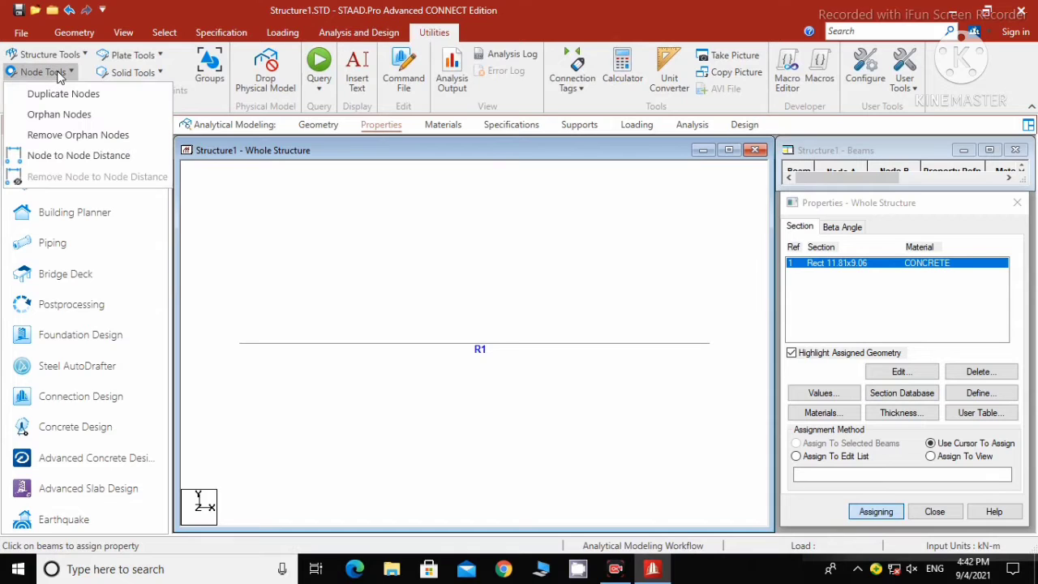
pyautogui.click(69, 155)
pyautogui.click(240, 346)
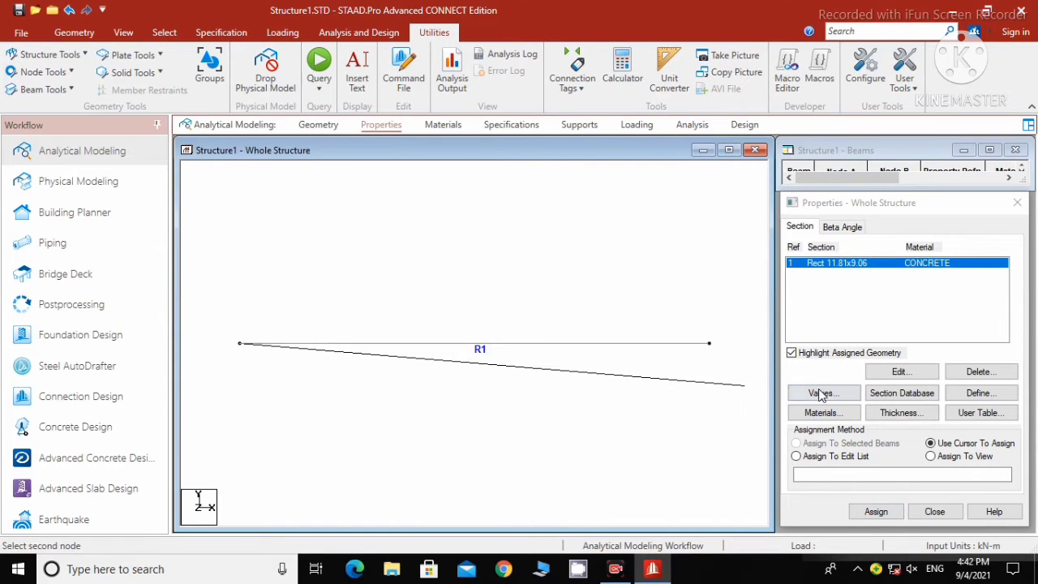
pyautogui.click(710, 346)
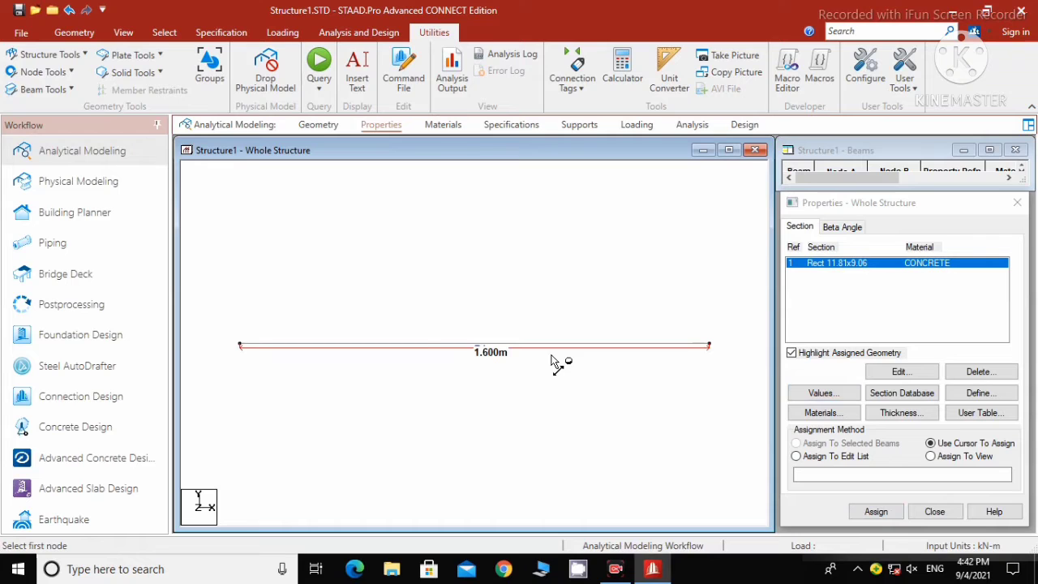
pyautogui.click(44, 72)
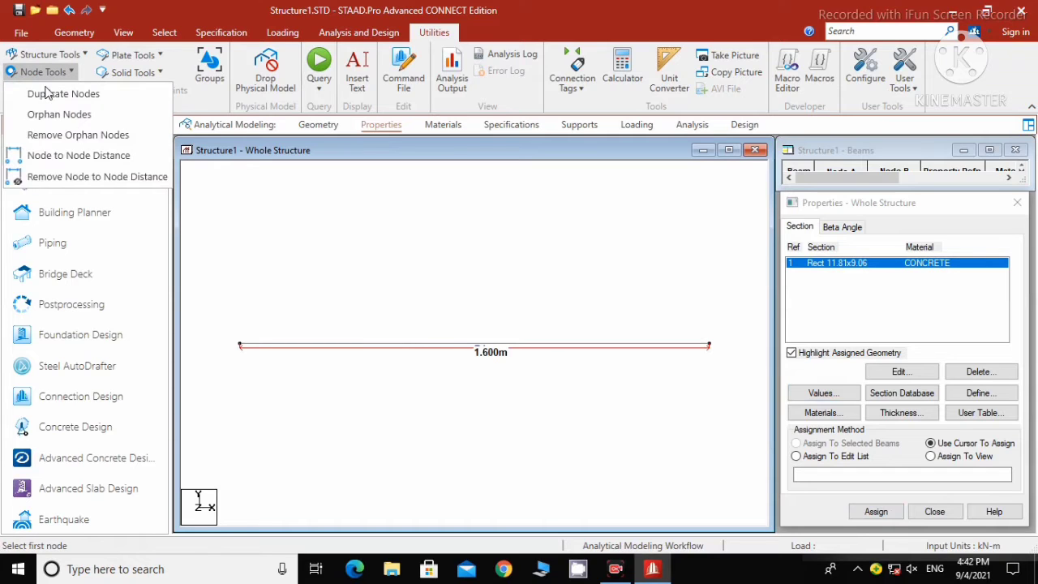
pyautogui.click(50, 177)
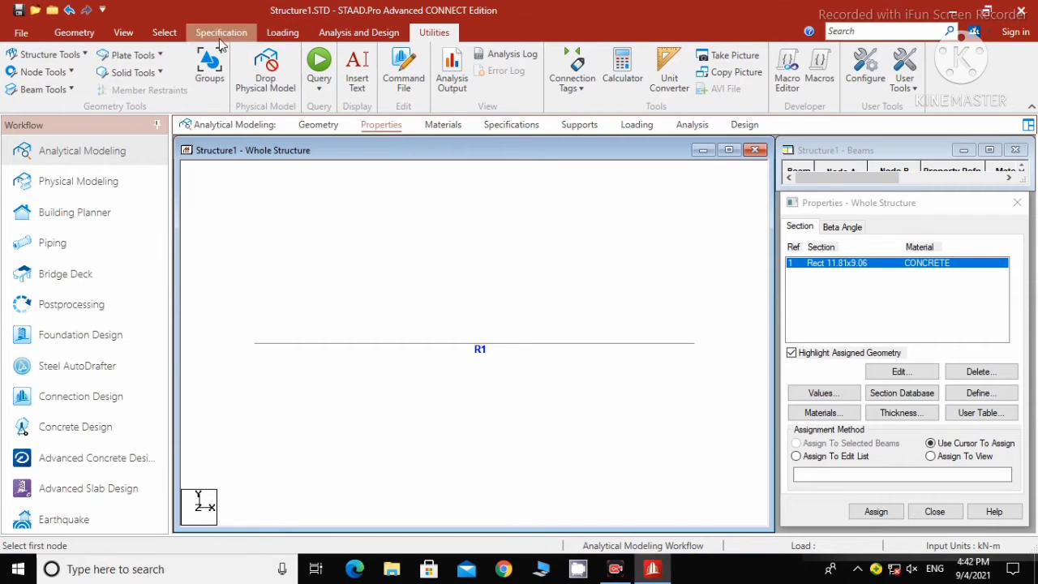
# Insert two nodes into the beam at distances of 0.3 m and 1.3 m from its start
pyautogui.click(118, 36)
pyautogui.click(81, 37)
pyautogui.click(341, 73)
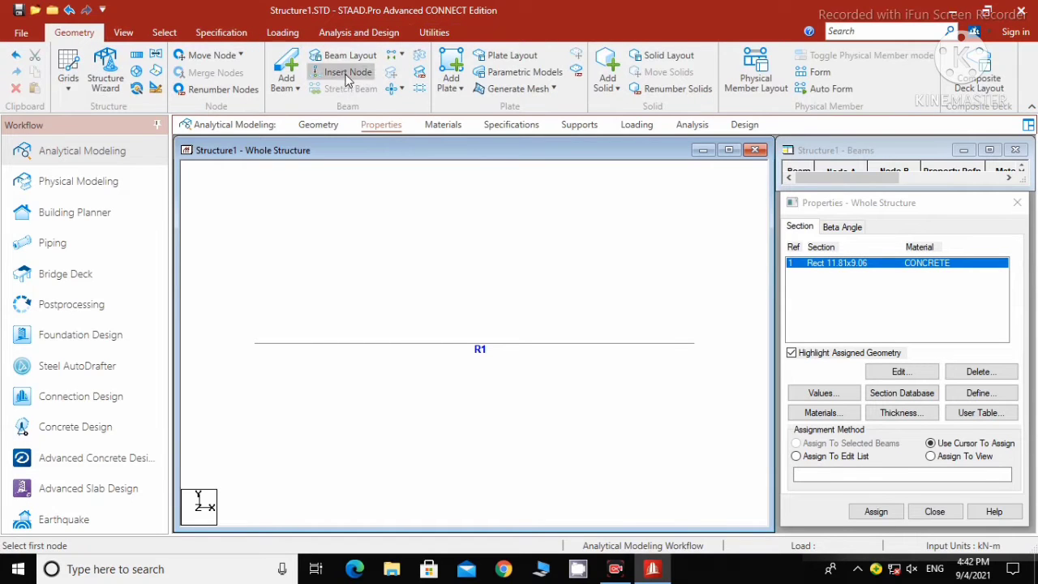
pyautogui.click(404, 344)
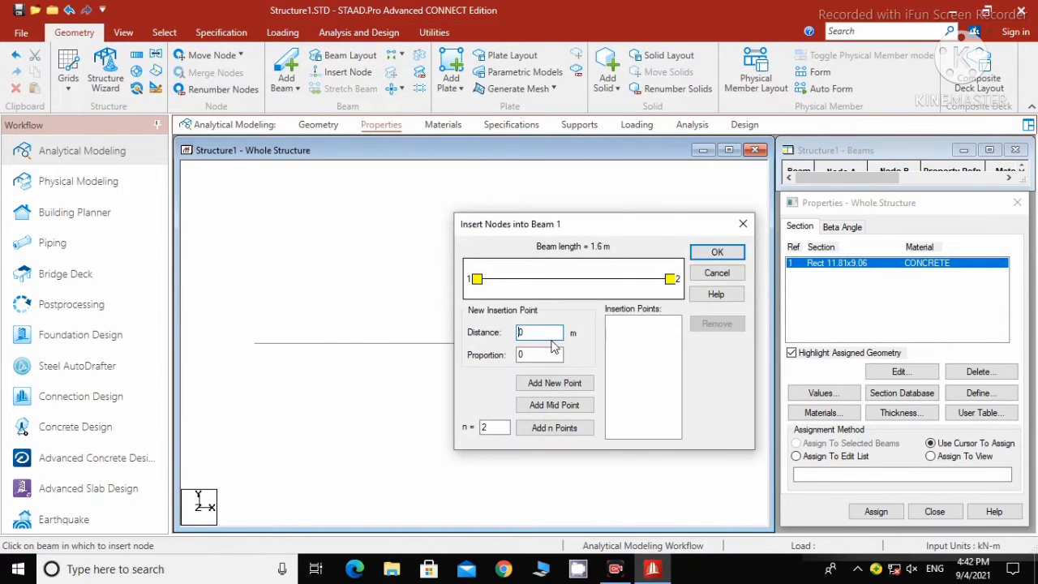
pyautogui.press('BackSpace')
pyautogui.write('.3')
pyautogui.click(550, 383)
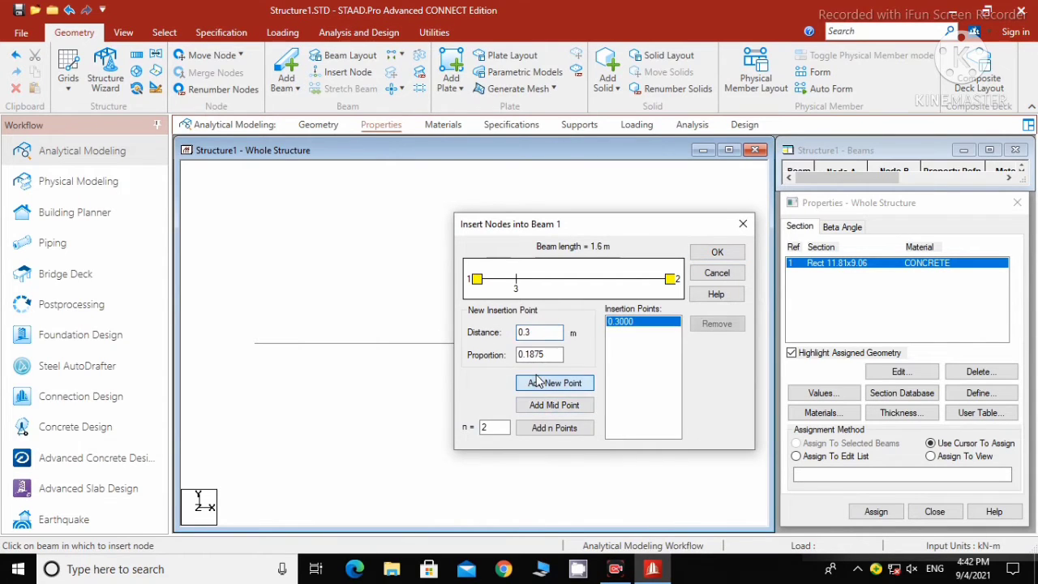
pyautogui.doubleClick(540, 333)
pyautogui.write('1.3')
pyautogui.click(554, 383)
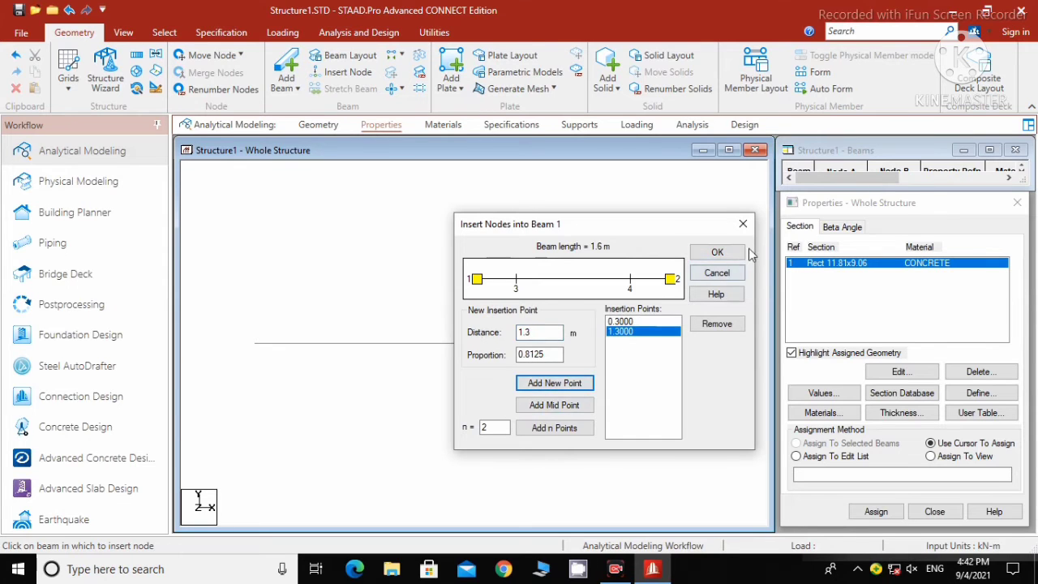
pyautogui.click(717, 253)
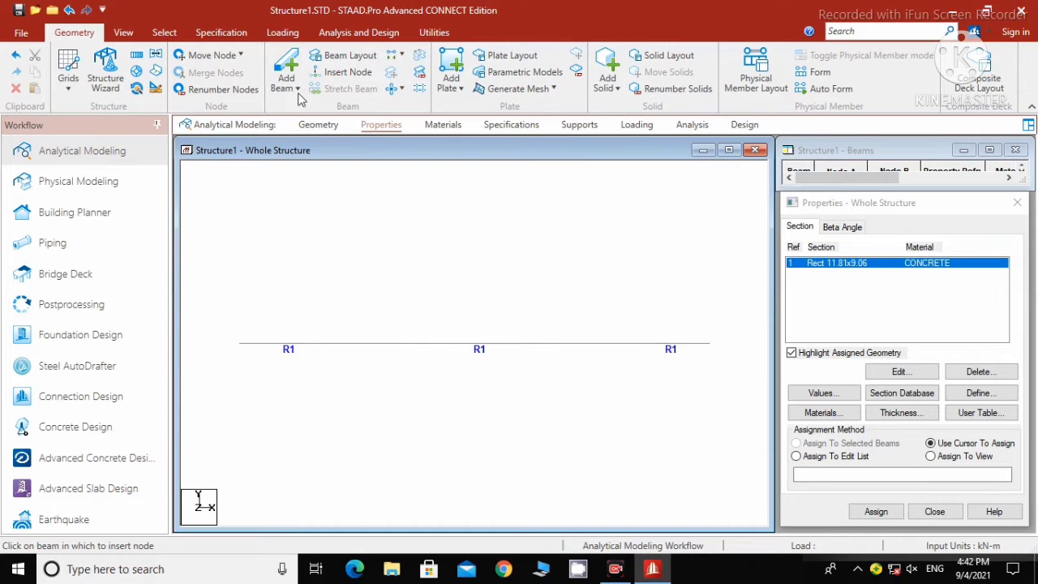
# Examine the beam in a rotated 3D rendering, and close the rendered view
pyautogui.click(123, 33)
pyautogui.click(884, 95)
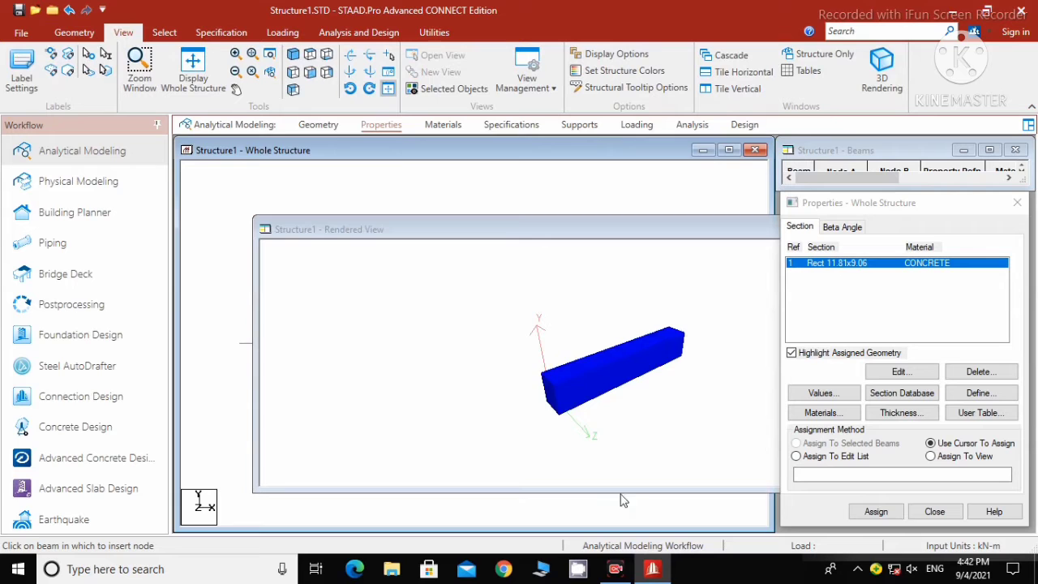
pyautogui.moveTo(616, 477); pyautogui.dragTo(556, 408)
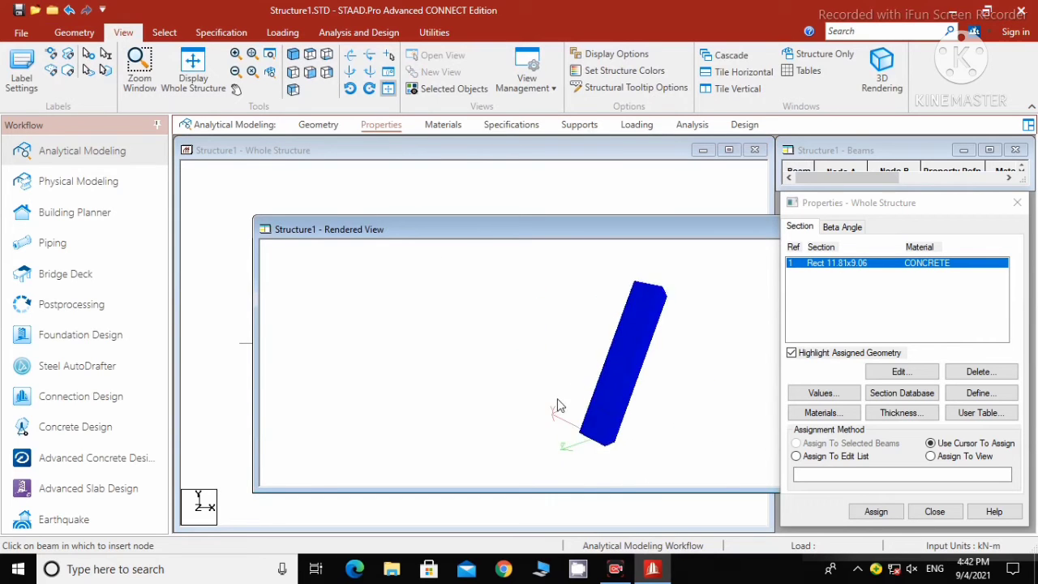
pyautogui.moveTo(573, 231); pyautogui.dragTo(393, 232)
pyautogui.click(588, 229)
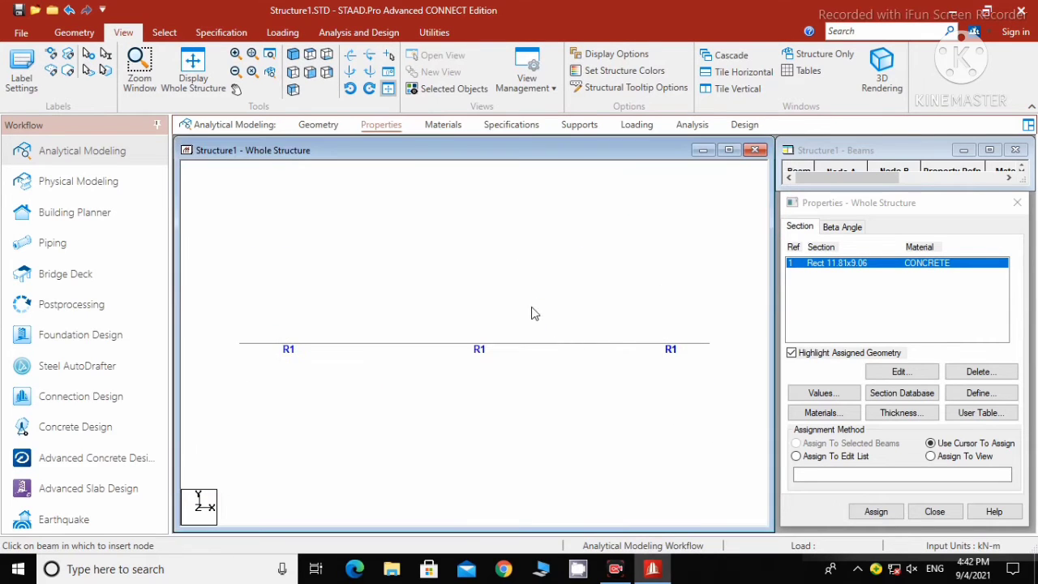
# Create a fixed support definition for the structure
pyautogui.scroll(-1, 499, 323)
pyautogui.click(581, 126)
pyautogui.click(881, 290)
pyautogui.click(902, 402)
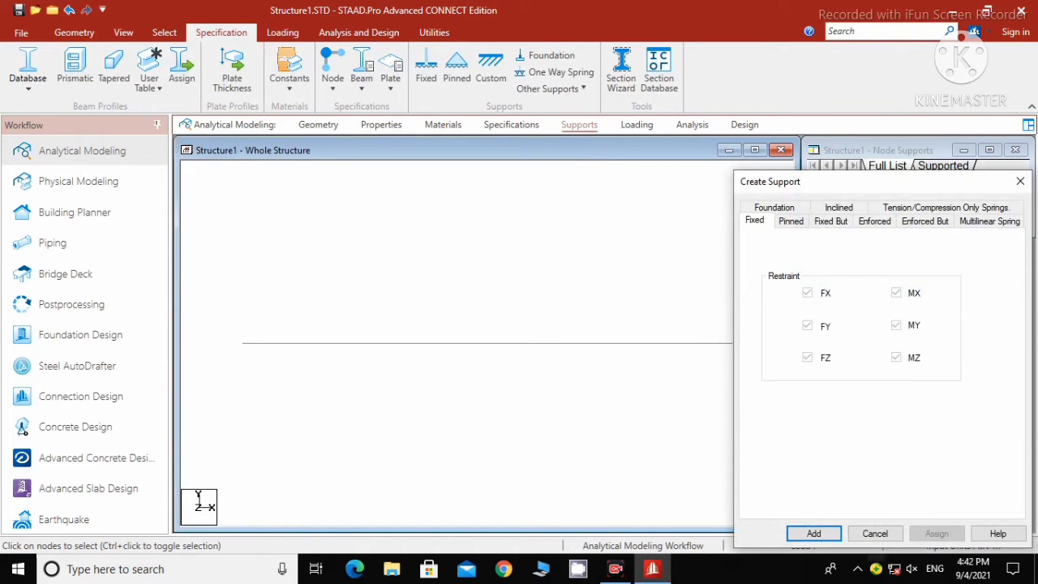
pyautogui.click(814, 532)
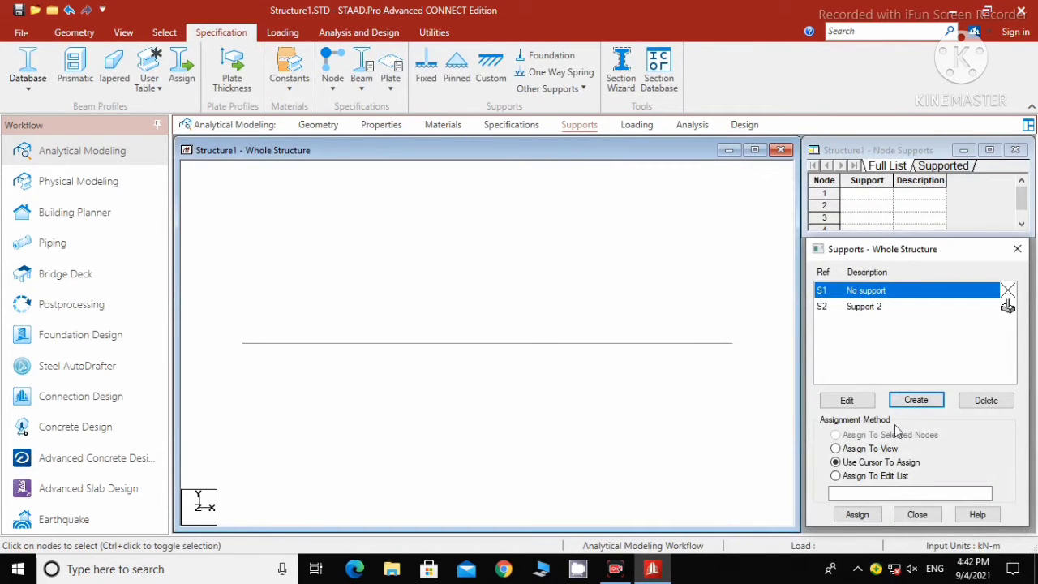
# Create a Fixed But support definition with FX and MZ released
pyautogui.click(906, 404)
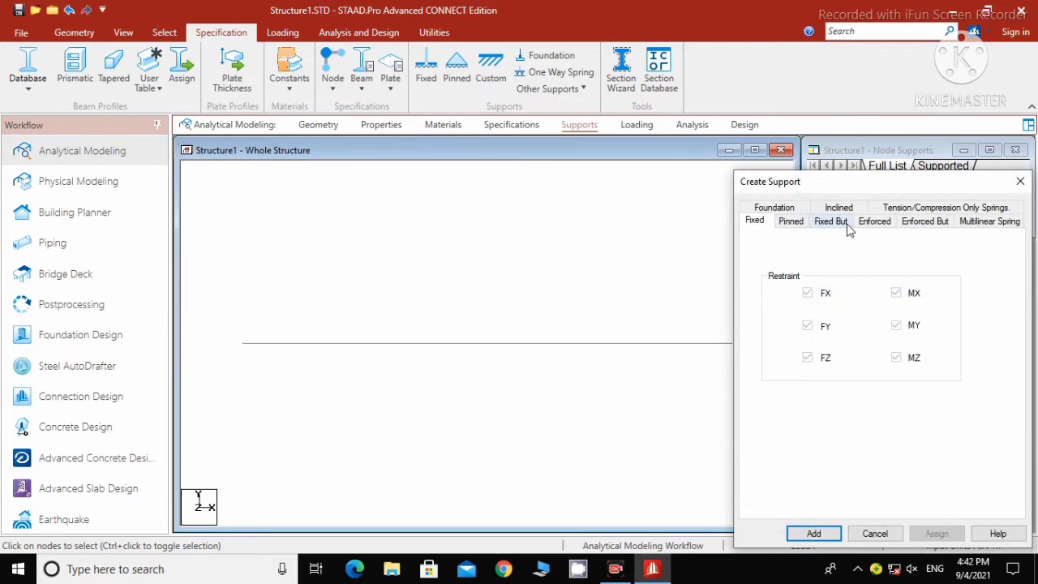
pyautogui.click(836, 223)
pyautogui.click(777, 275)
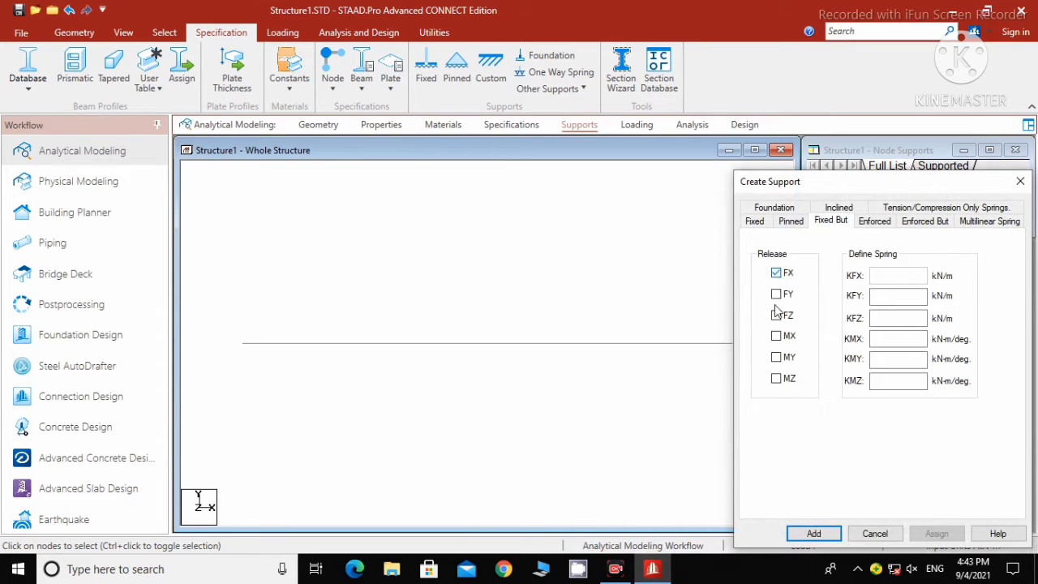
pyautogui.click(780, 381)
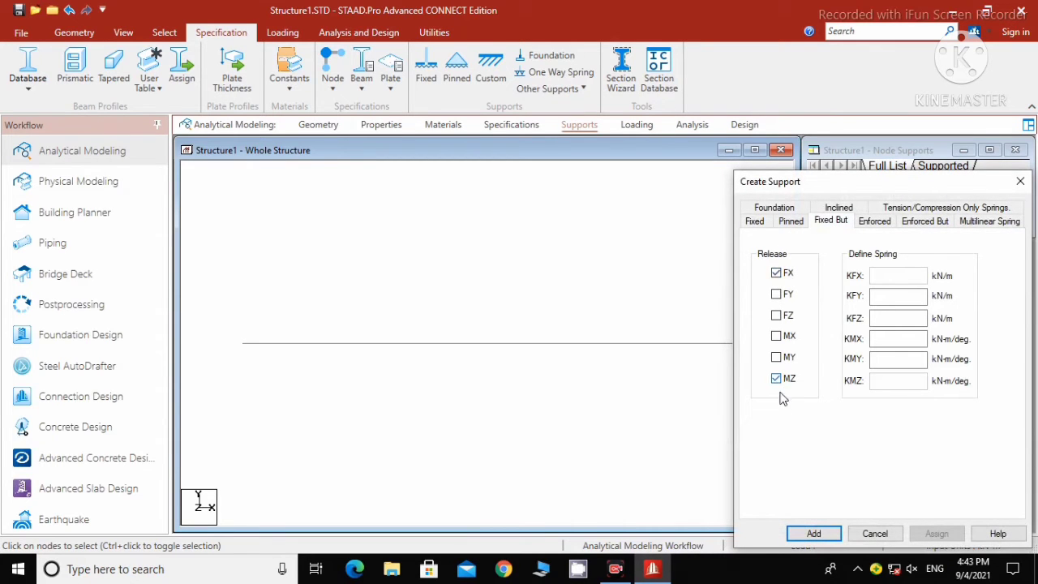
pyautogui.click(797, 533)
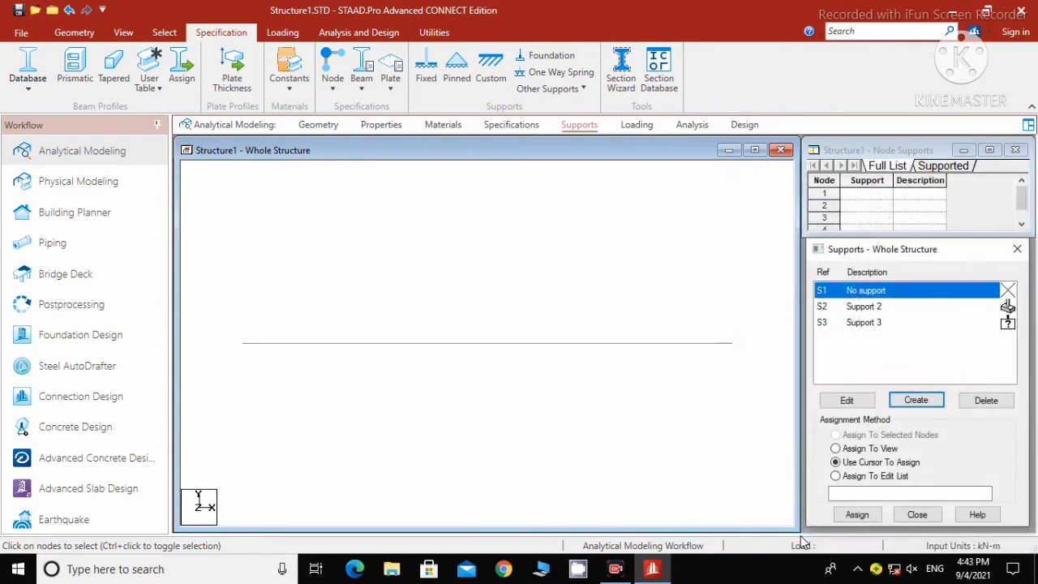
# Assign the fixed support with the cursor to the inserted node 0.3 m from the beam's start
pyautogui.click(867, 307)
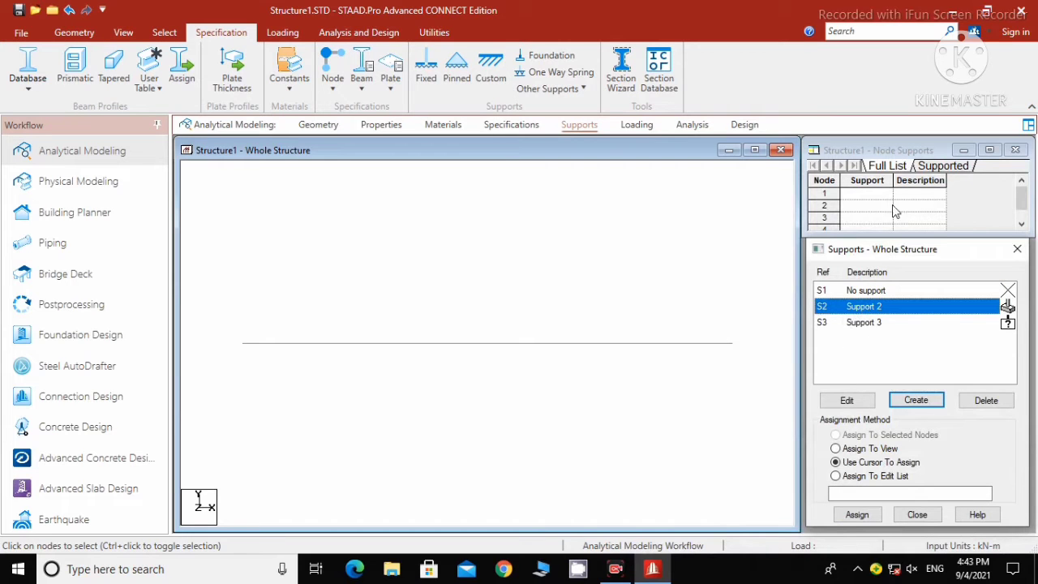
pyautogui.moveTo(892, 160); pyautogui.dragTo(887, 150)
pyautogui.click(901, 278)
pyautogui.moveTo(899, 253); pyautogui.dragTo(917, 216)
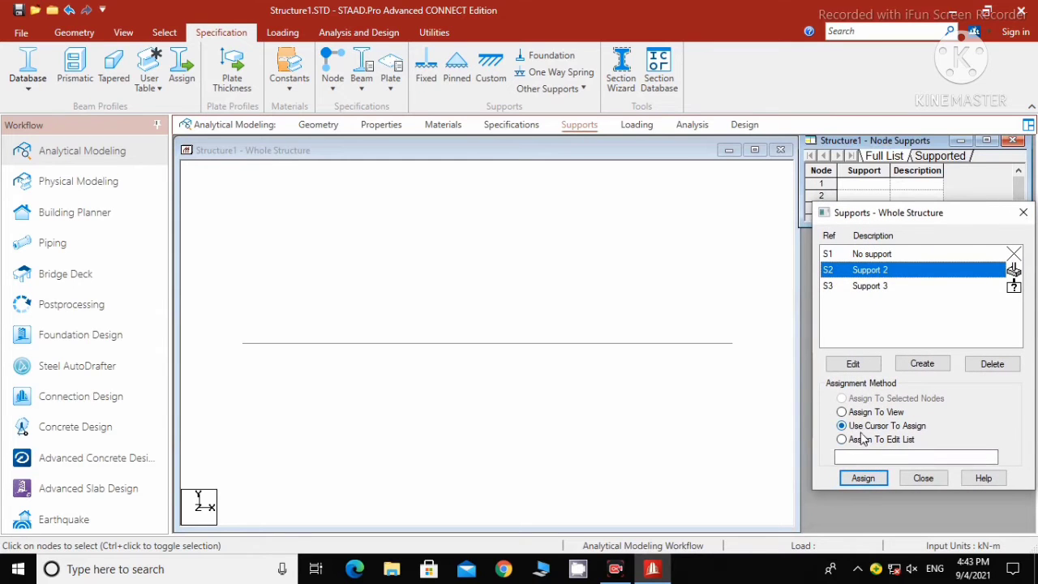
pyautogui.click(864, 478)
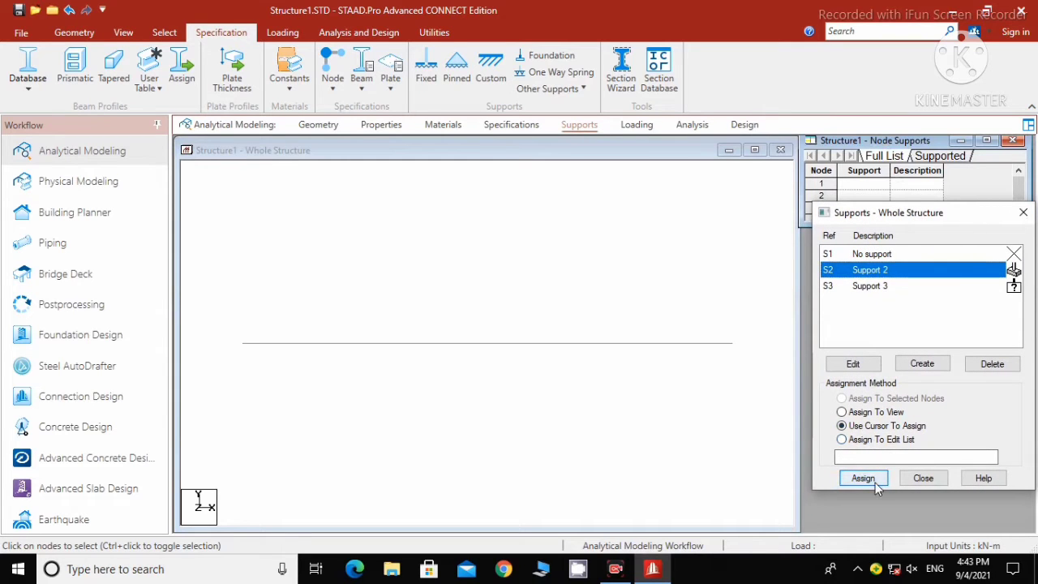
pyautogui.click(243, 347)
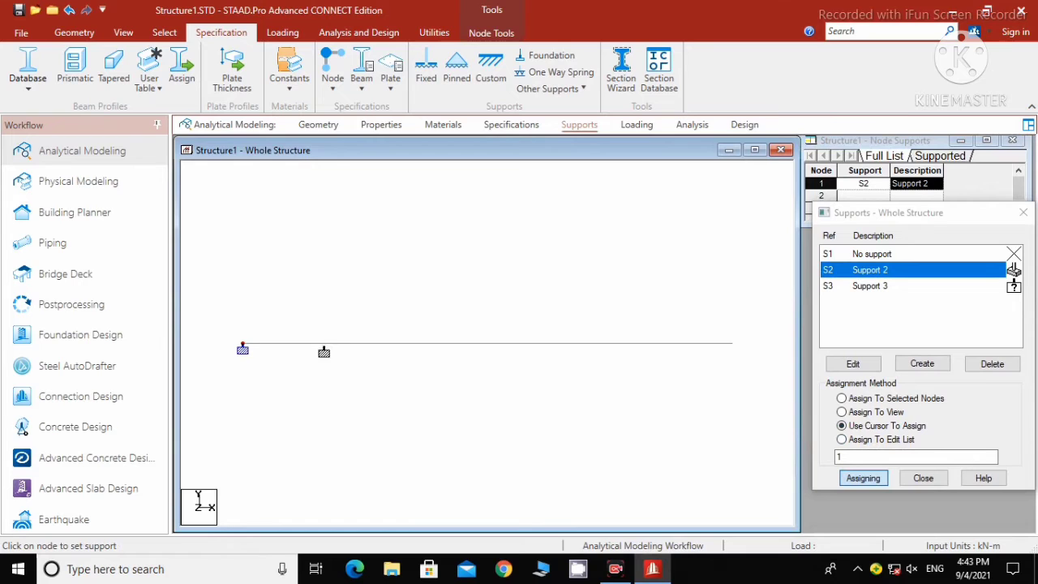
pyautogui.hotkey('ctrl', 'z')
pyautogui.click(333, 345)
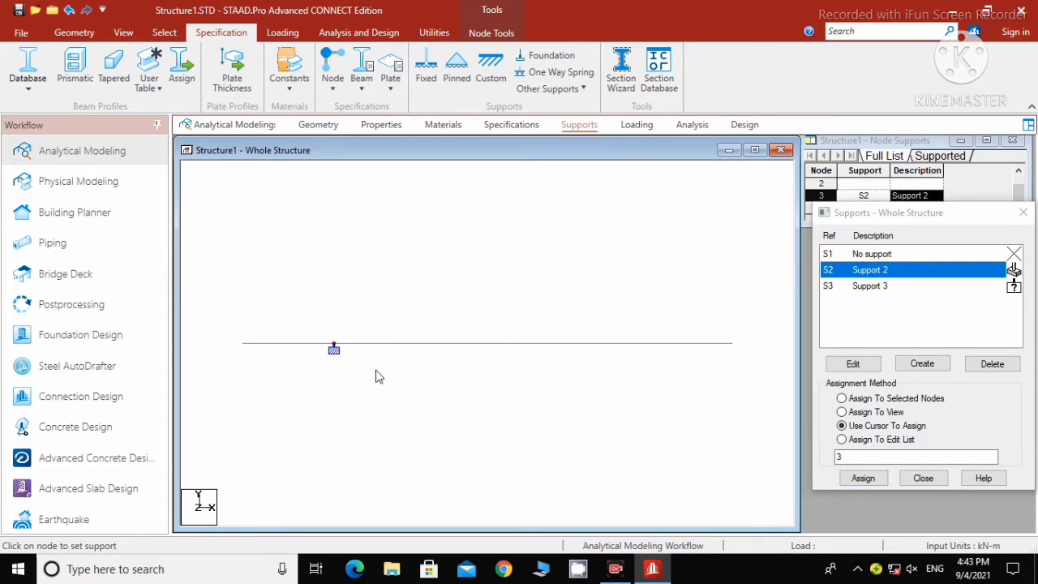
# Assign the Fixed But support with the cursor to the inserted node 1.3 m from the beam's start
pyautogui.click(863, 479)
pyautogui.click(640, 344)
pyautogui.press('Escape')
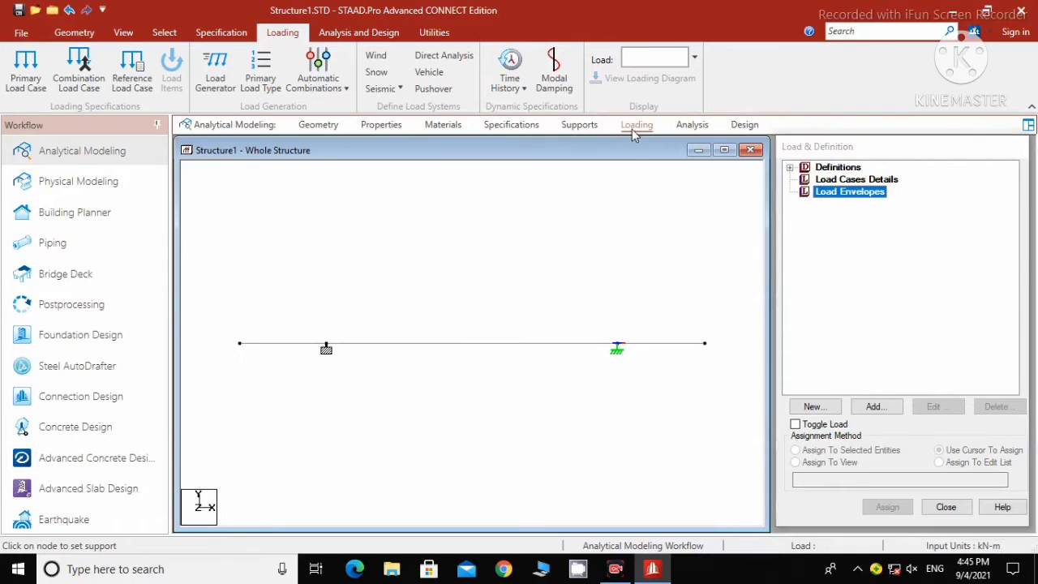
# Add primary load case 1 with loading type Dead and the title DL
pyautogui.click(857, 180)
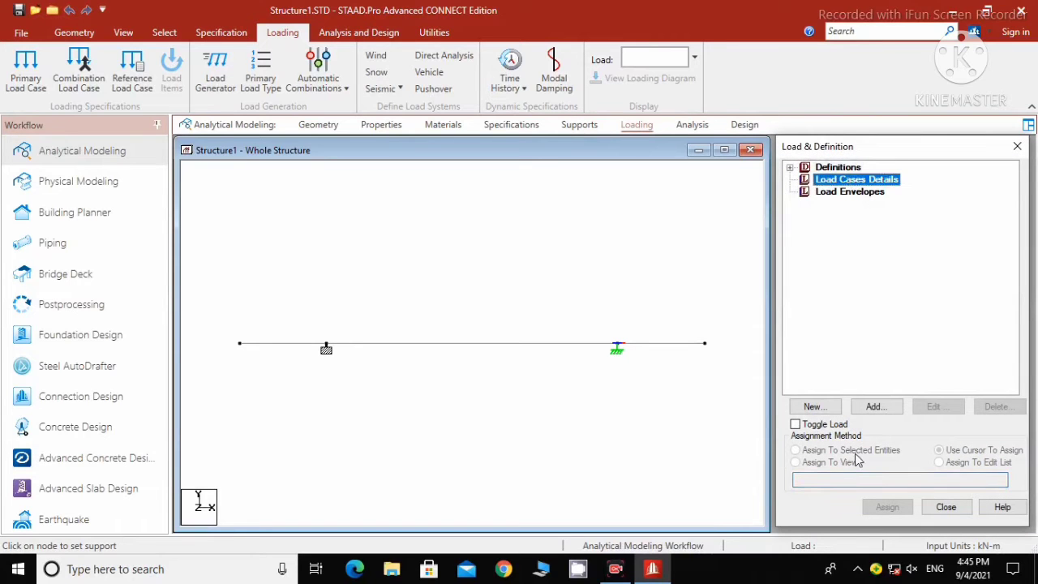
pyautogui.click(874, 406)
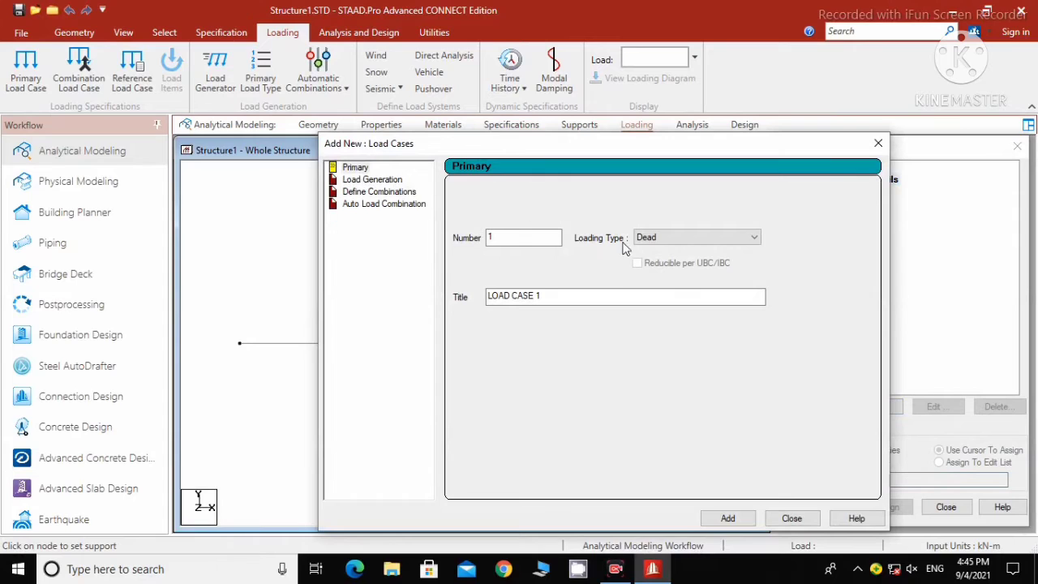
pyautogui.click(681, 238)
pyautogui.click(681, 237)
pyautogui.moveTo(586, 300); pyautogui.dragTo(310, 310)
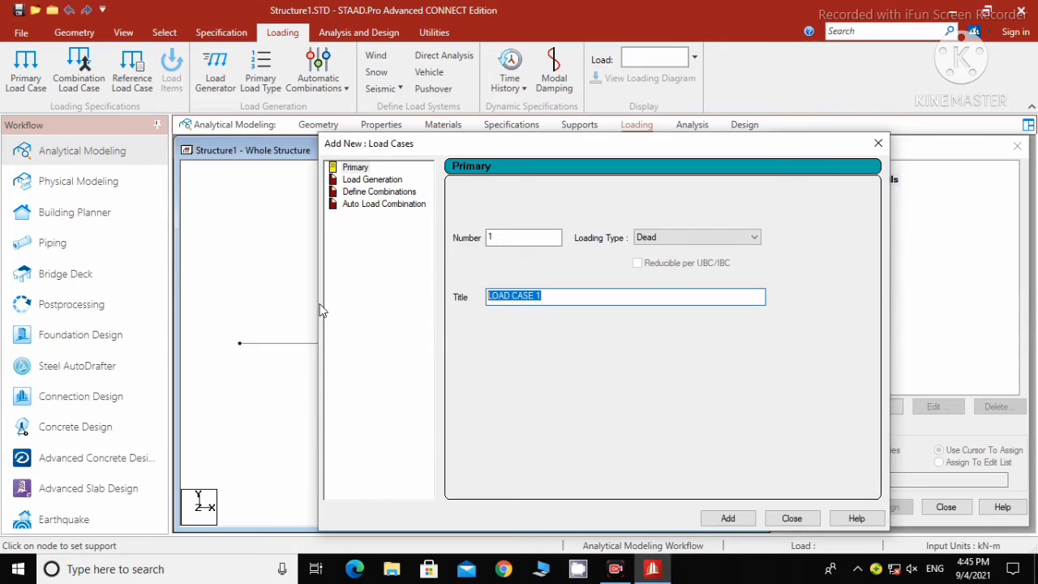
pyautogui.write('DL')
pyautogui.click(728, 519)
pyautogui.click(792, 519)
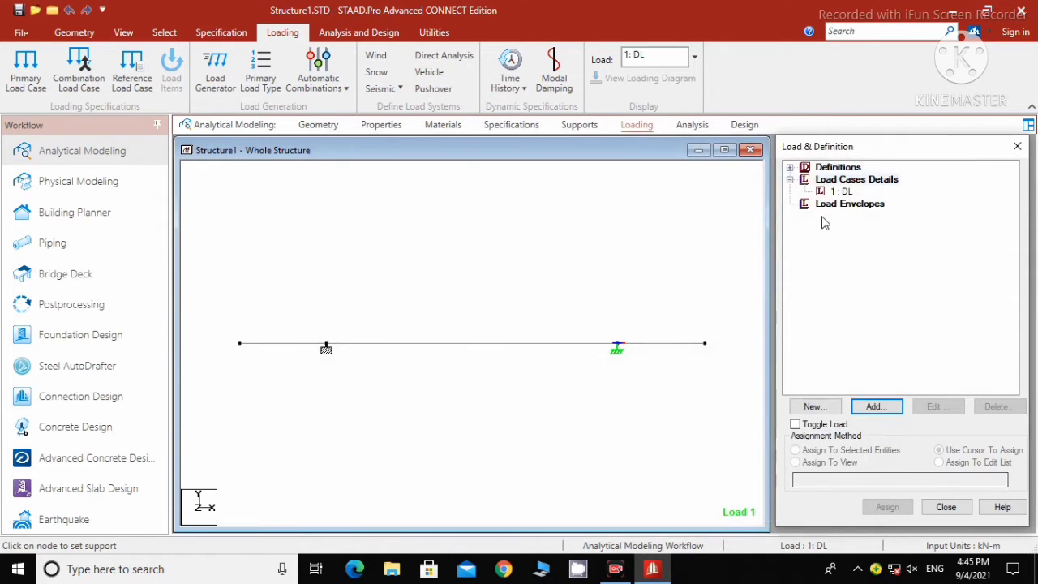
# Add a selfweight load in the Y direction with factor -1 to the DL load case
pyautogui.click(842, 191)
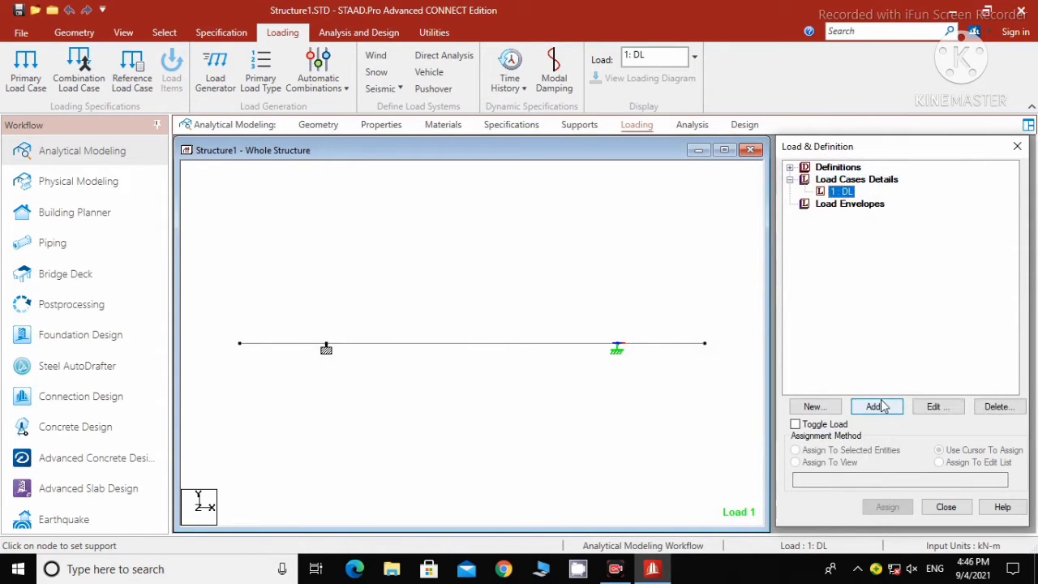
pyautogui.click(878, 407)
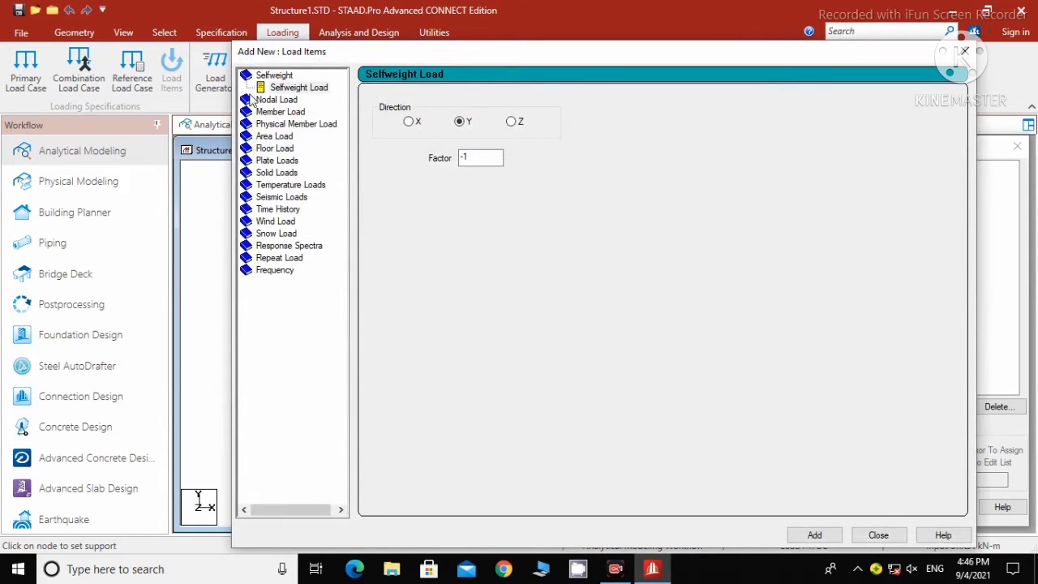
pyautogui.click(309, 90)
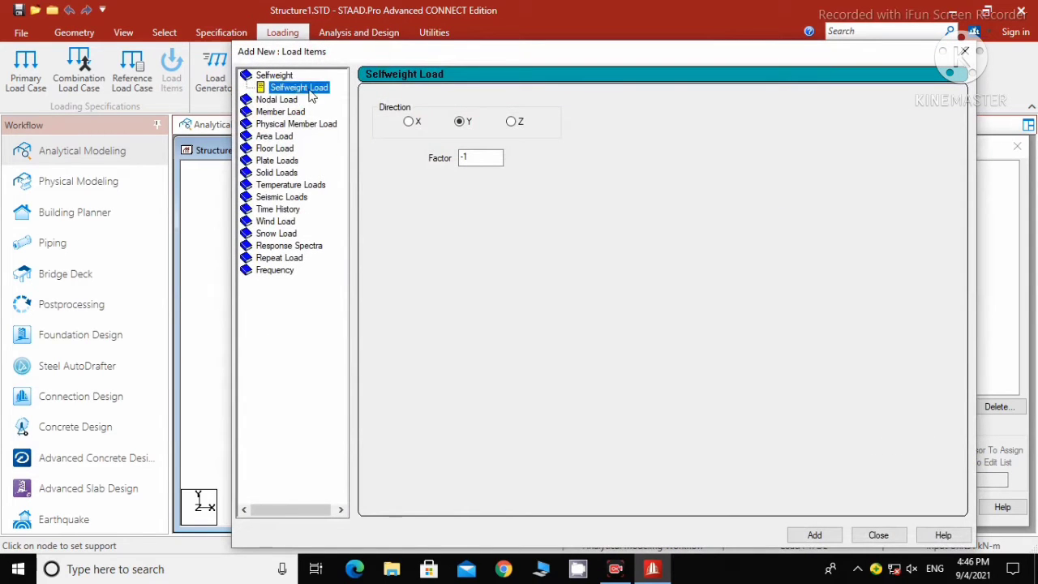
pyautogui.click(803, 537)
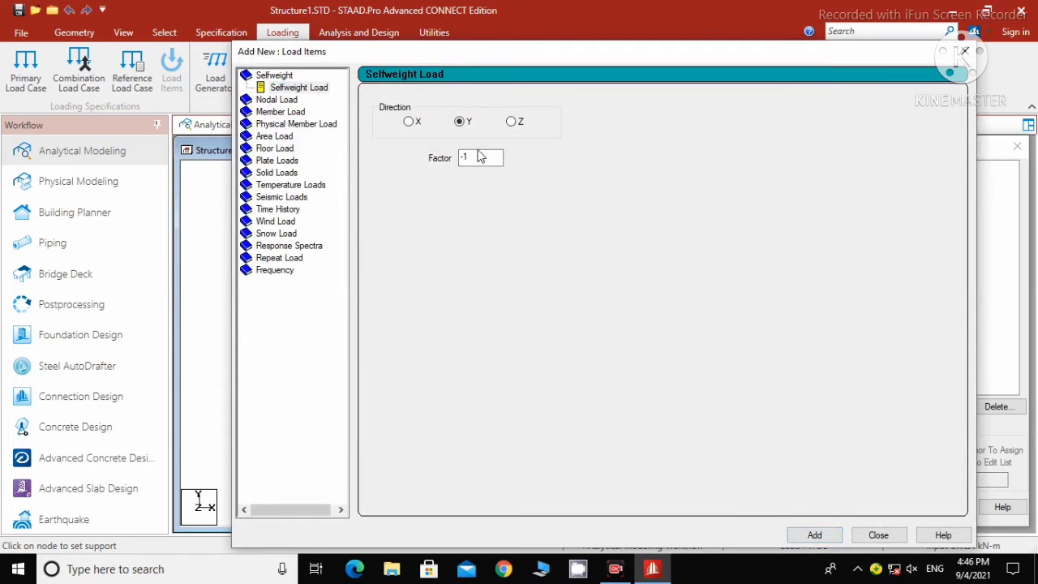
# Add a linear varying member load in the local Y direction with W1 -10 kN/m and W2 -15 kN/m to load case DL
pyautogui.click(297, 113)
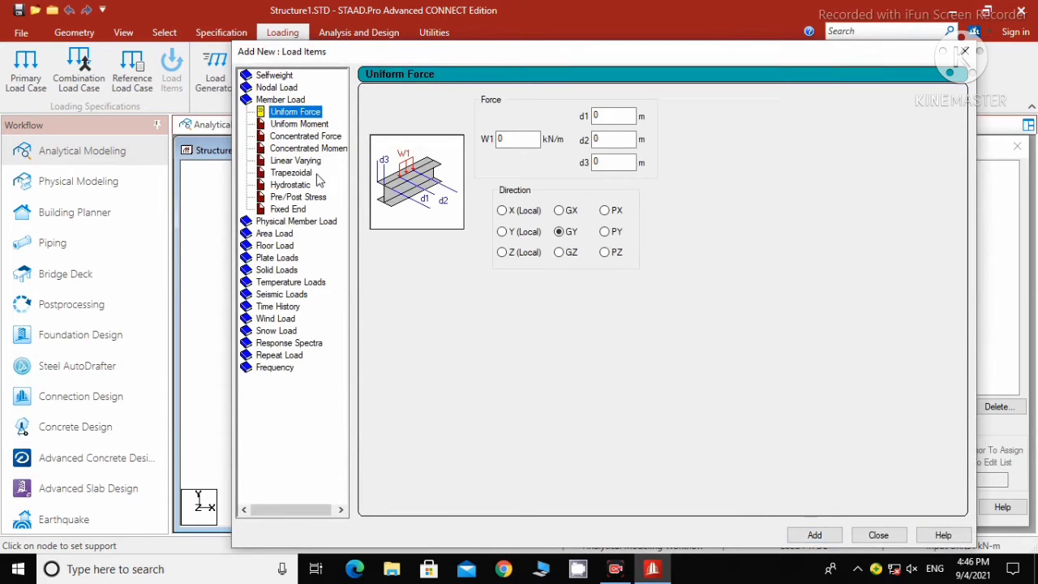
pyautogui.click(301, 161)
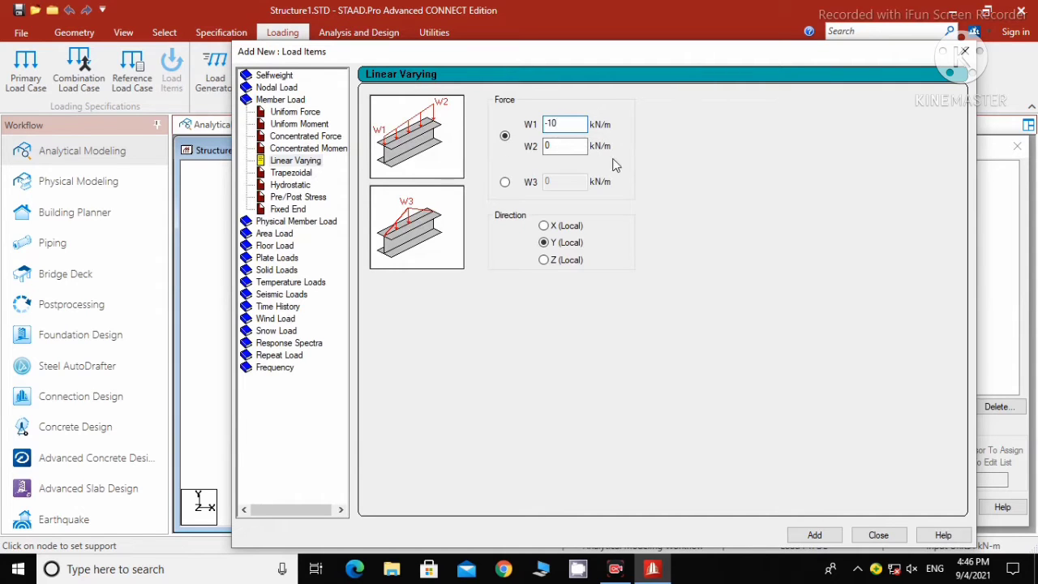
pyautogui.click(585, 146)
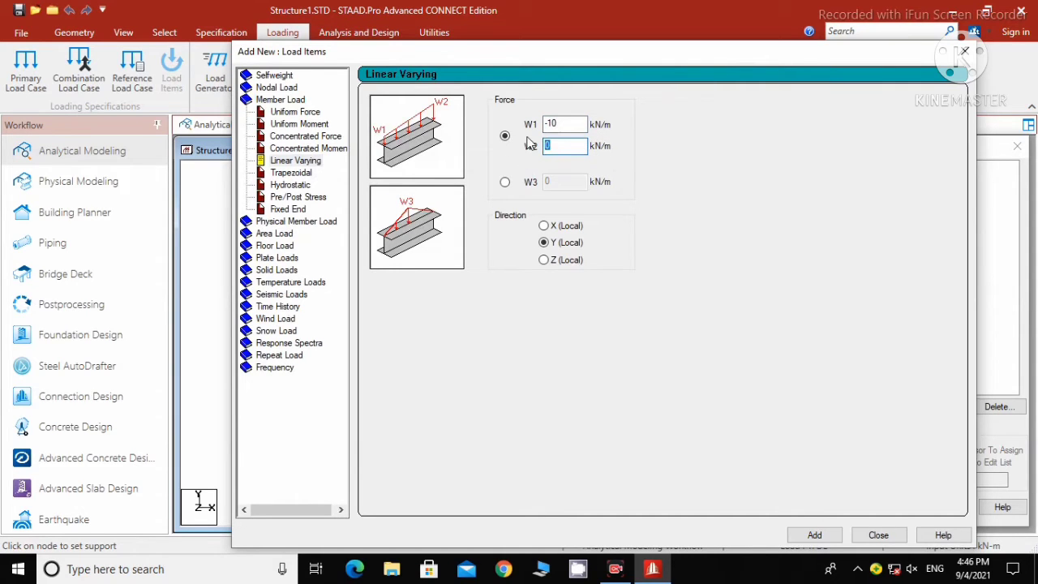
pyautogui.click(816, 536)
pyautogui.click(815, 536)
# Add a triangular linear varying member load with W3 -15 kN/m in the local Y direction and finish adding load items
pyautogui.click(505, 183)
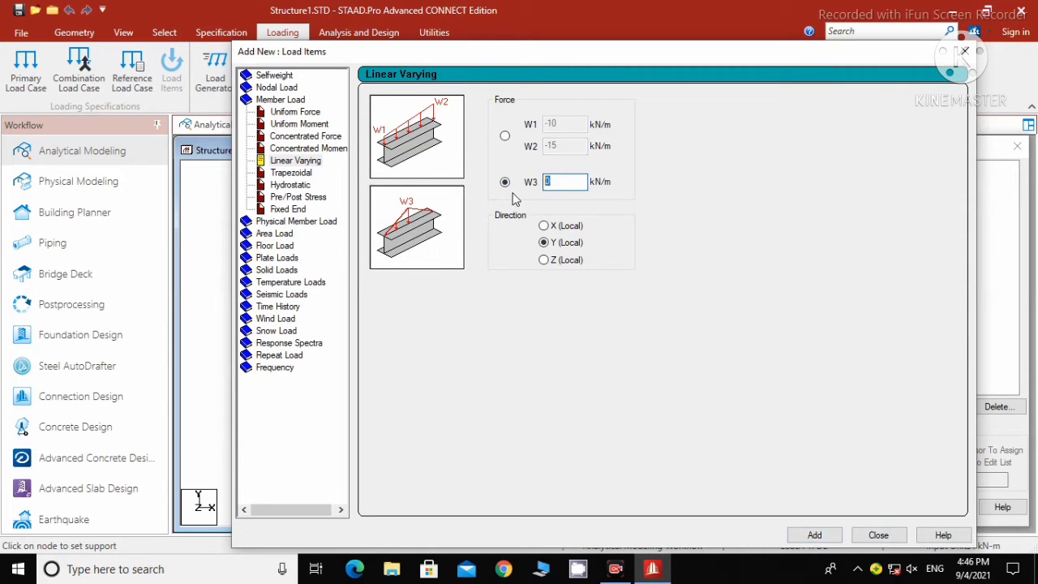
pyautogui.write('-15')
pyautogui.click(870, 537)
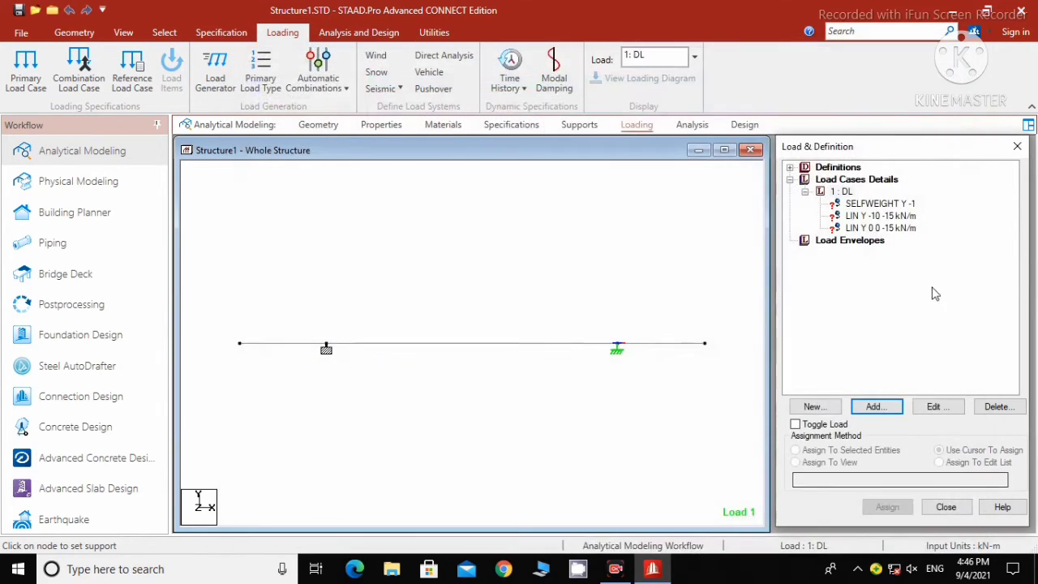
# Assign the selfweight load with the cursor to all three beam segments
pyautogui.click(862, 205)
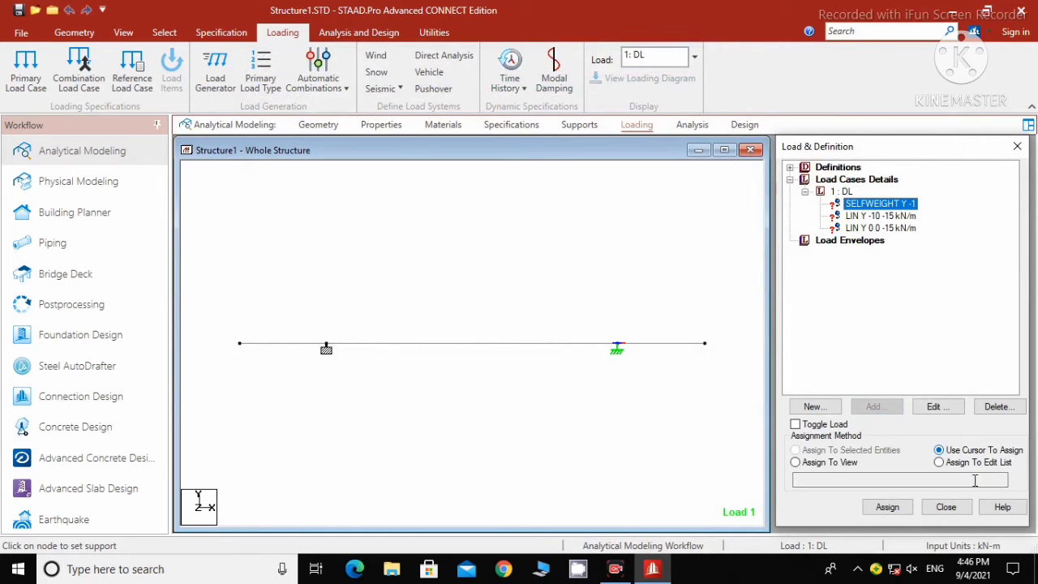
pyautogui.click(887, 507)
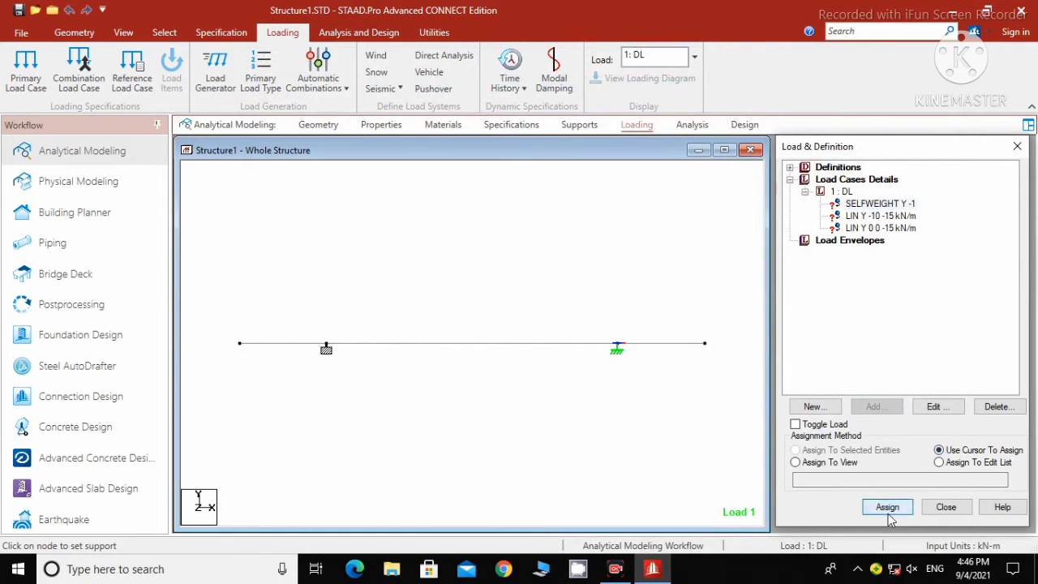
pyautogui.click(498, 344)
pyautogui.click(661, 344)
pyautogui.click(293, 345)
# Assign the -10 to -15 kN/m linear varying load with the cursor to all three beam segments
pyautogui.click(859, 218)
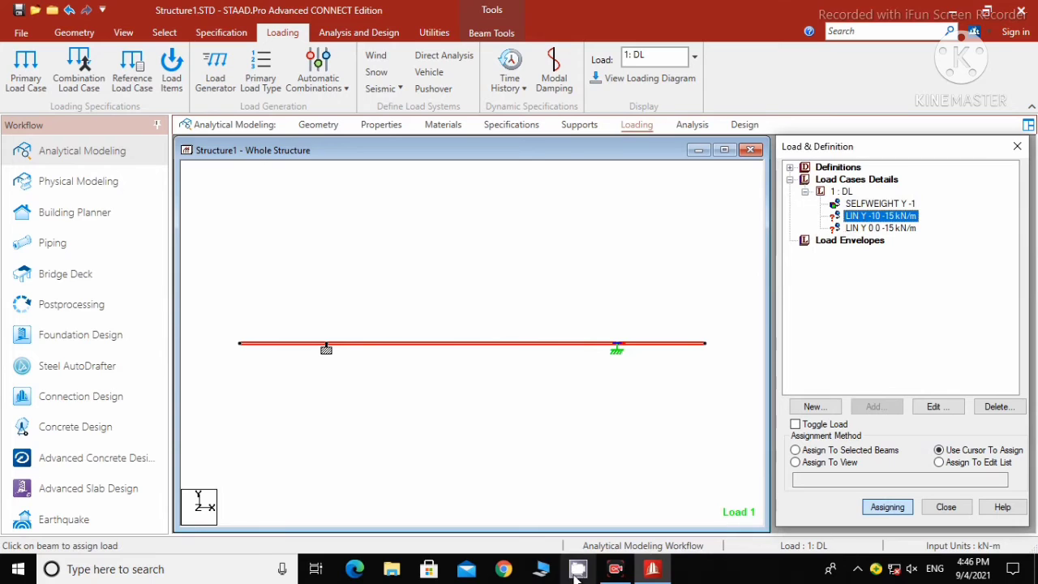
pyautogui.click(621, 571)
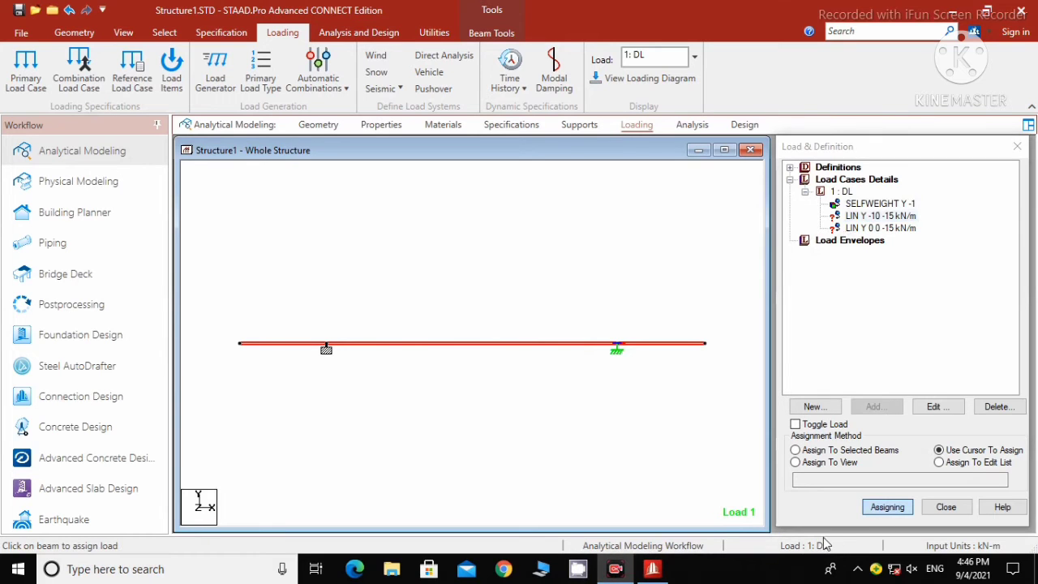
pyautogui.click(485, 344)
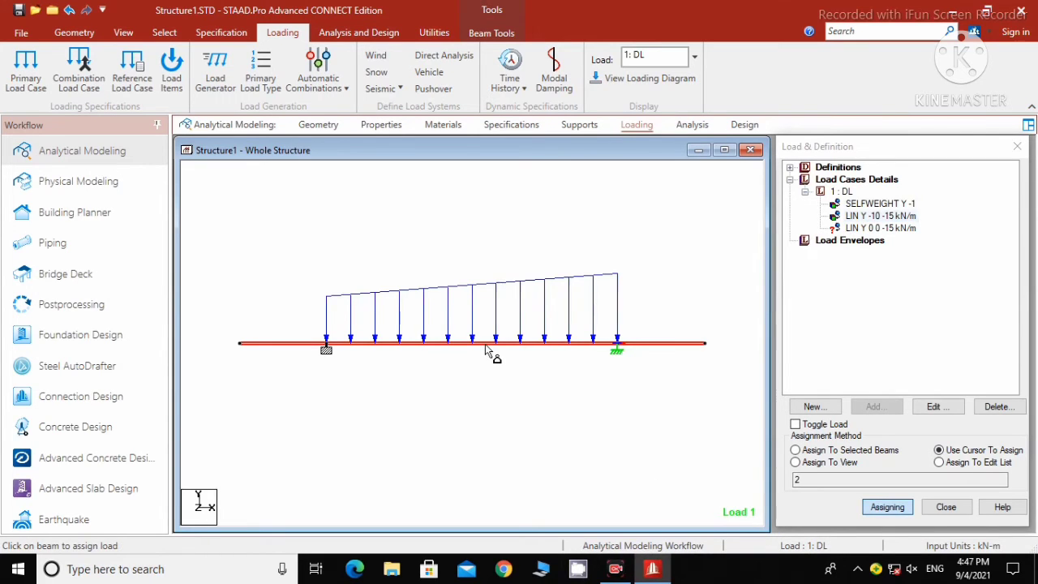
pyautogui.click(659, 346)
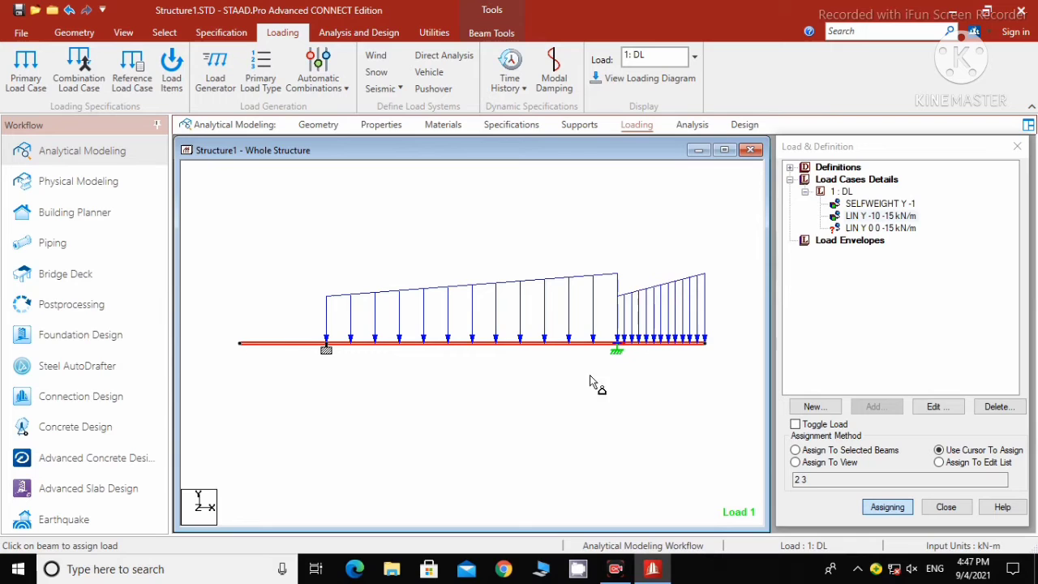
pyautogui.click(289, 346)
# Assign the triangular -15 kN/m load with the cursor to all three beam segments and end the assignment
pyautogui.click(843, 229)
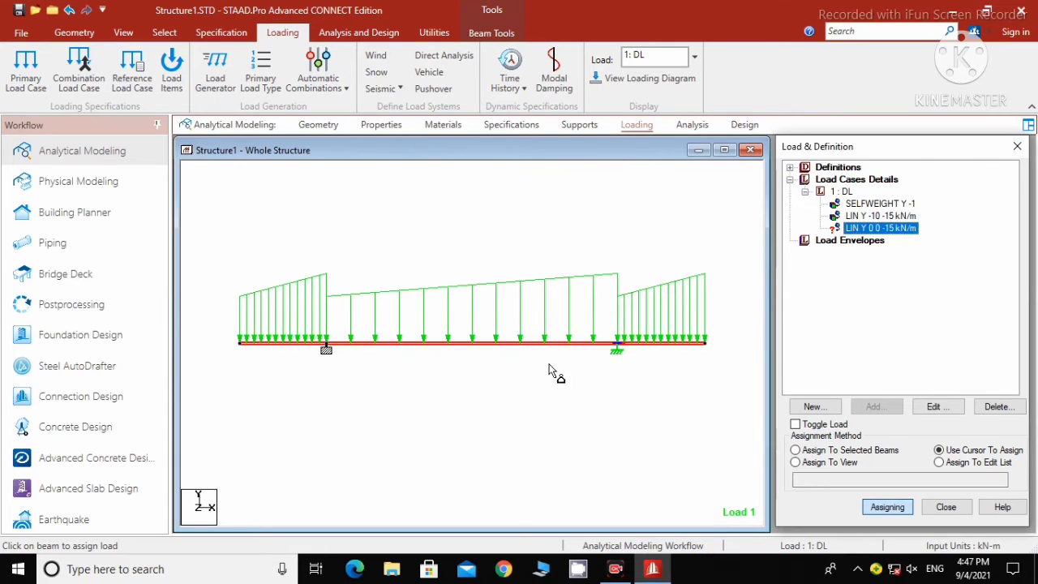
pyautogui.click(654, 345)
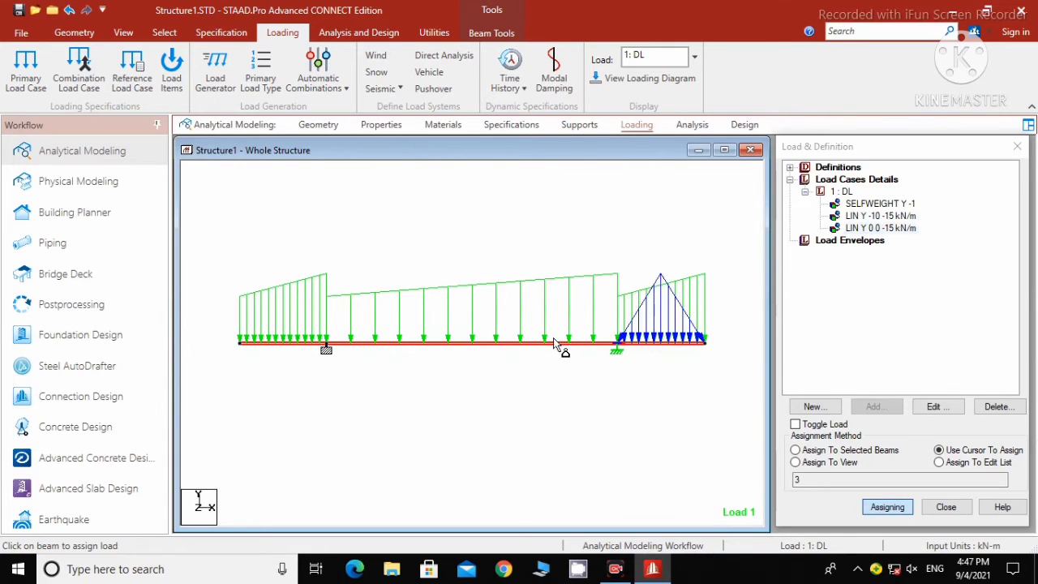
pyautogui.click(561, 344)
pyautogui.click(311, 346)
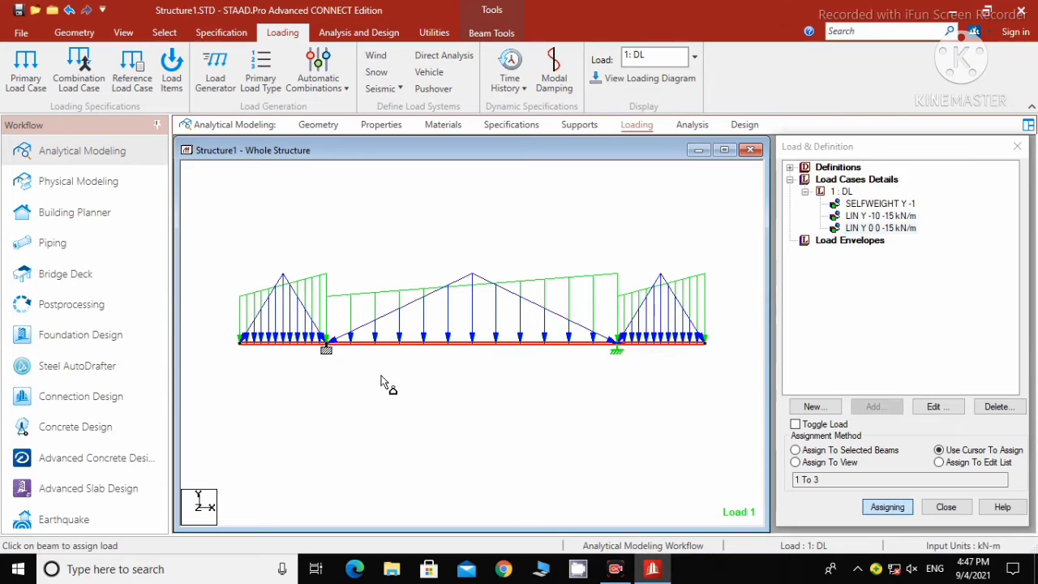
pyautogui.press('Escape')
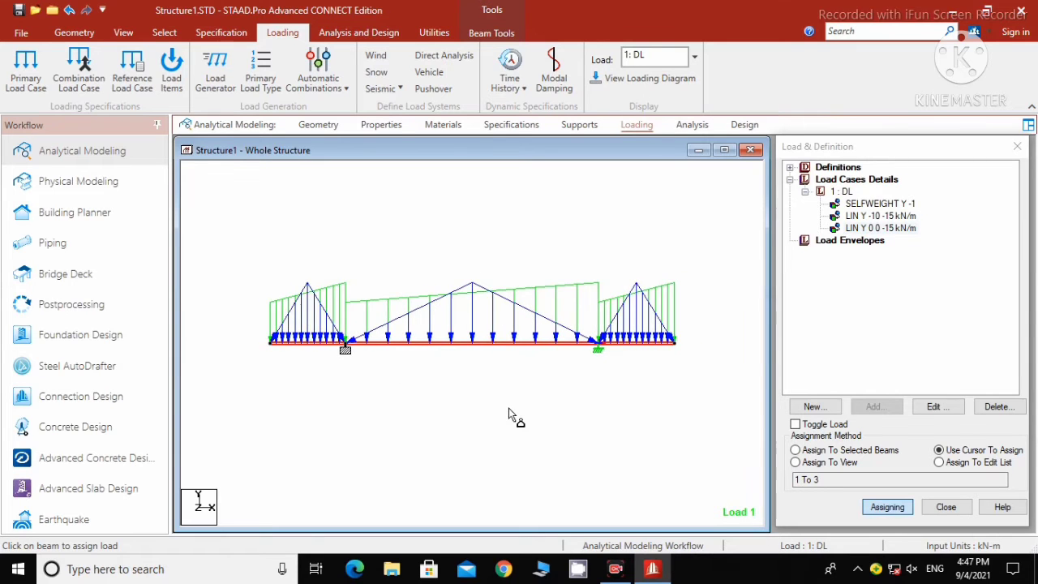
pyautogui.click(520, 401)
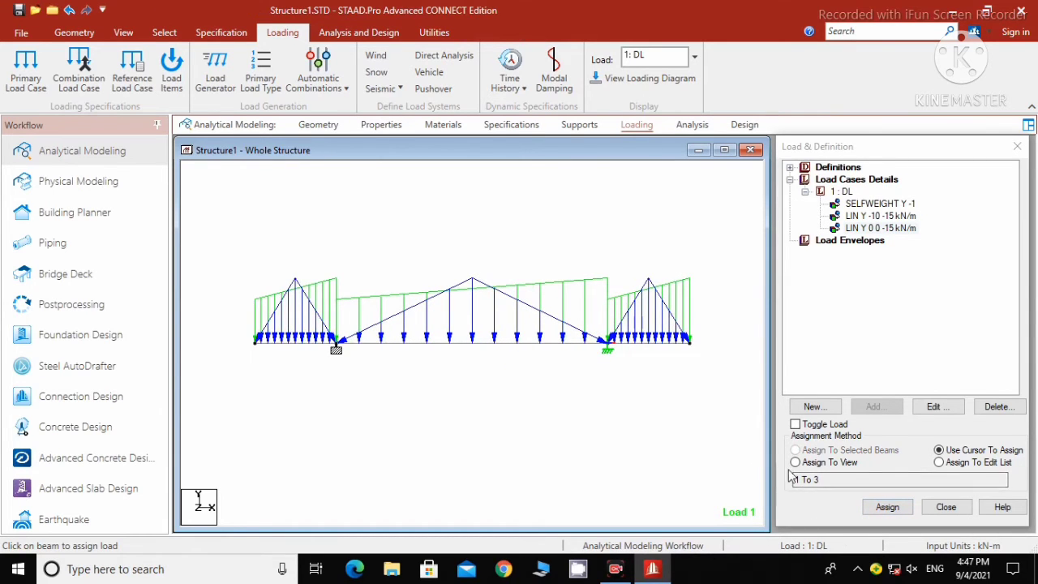
# Review the selfweight, linear varying and triangular loads of load case DL on the beam one by one
pyautogui.click(895, 205)
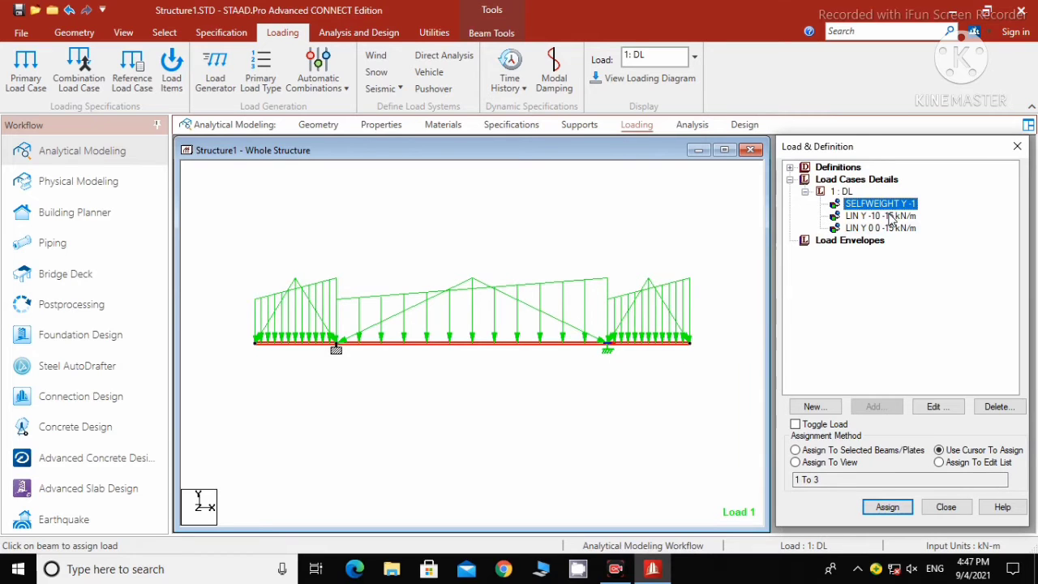
pyautogui.click(892, 216)
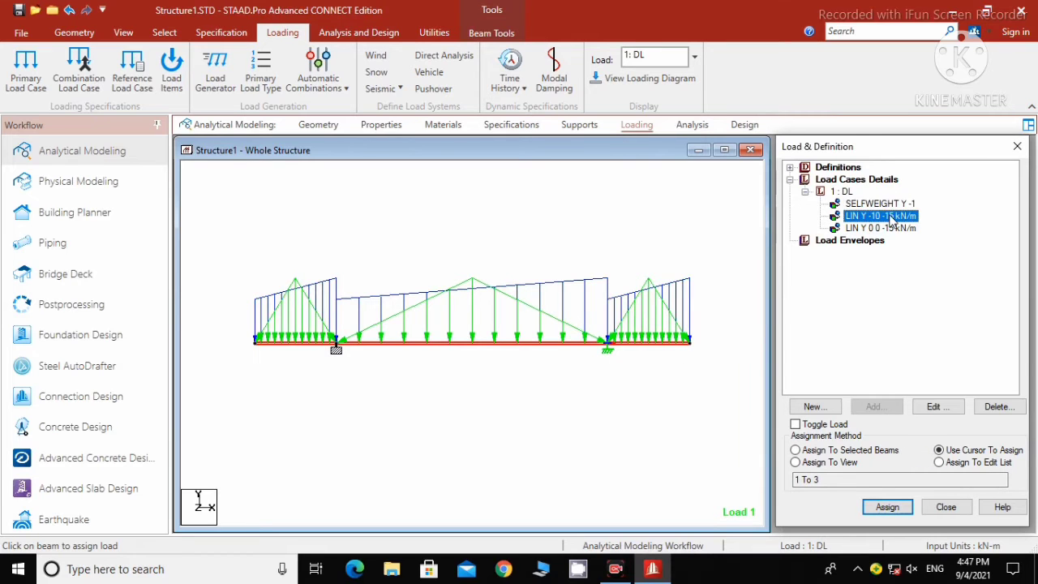
pyautogui.click(865, 229)
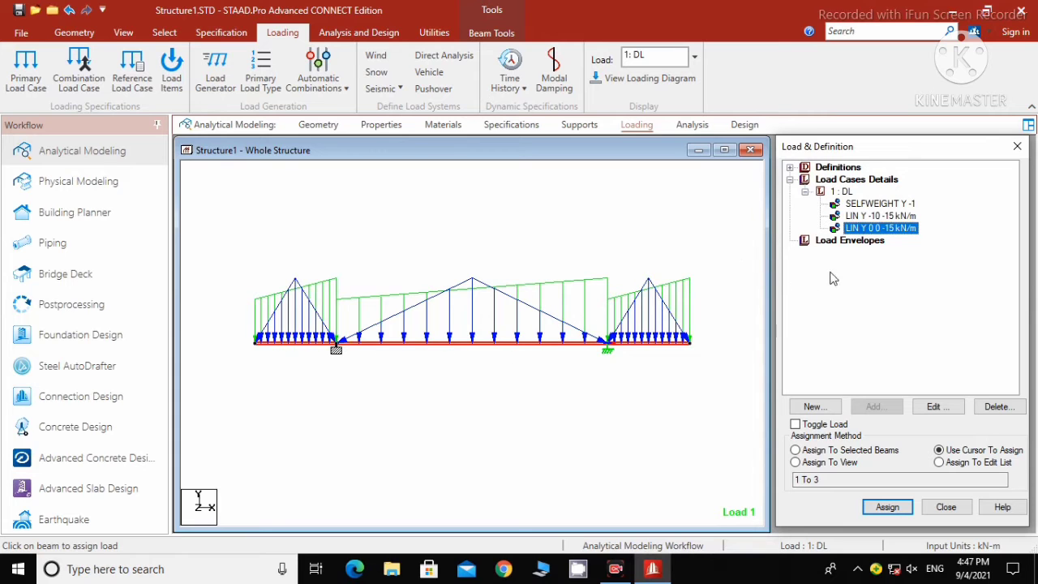
pyautogui.click(894, 216)
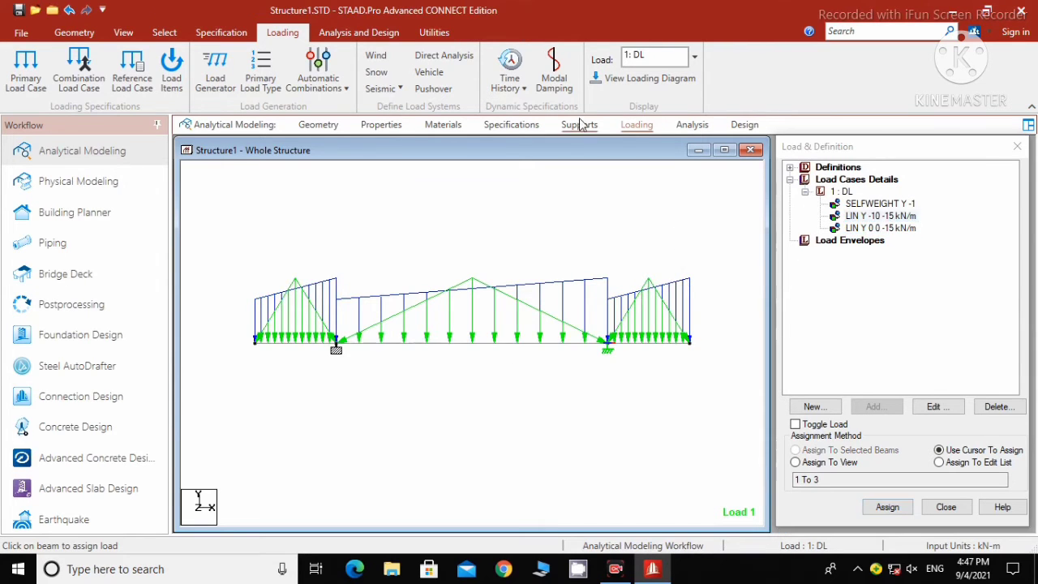
# Add a Perform Analysis command with the print option All
pyautogui.click(692, 124)
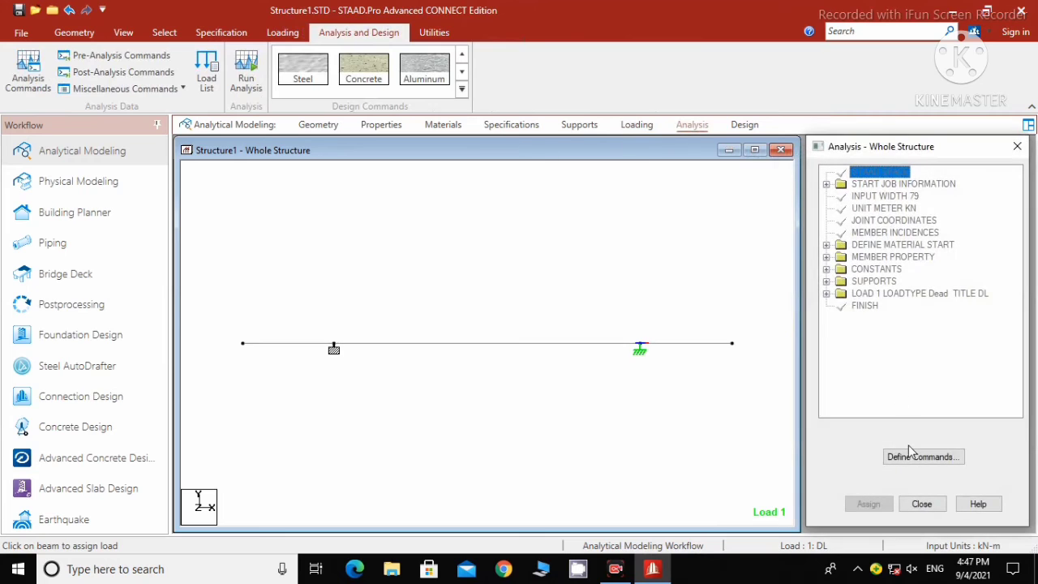
pyautogui.click(915, 459)
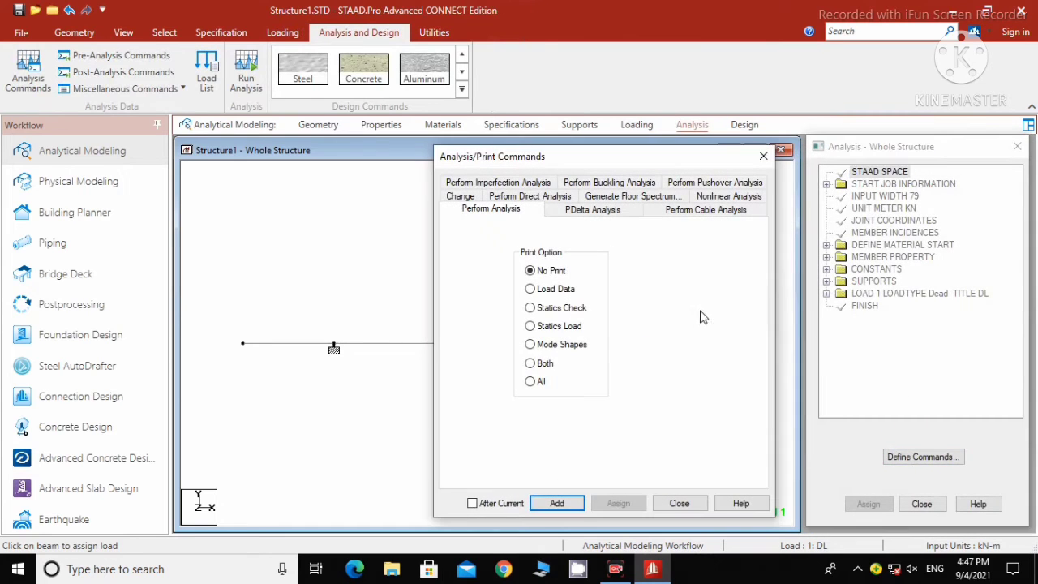
pyautogui.click(539, 383)
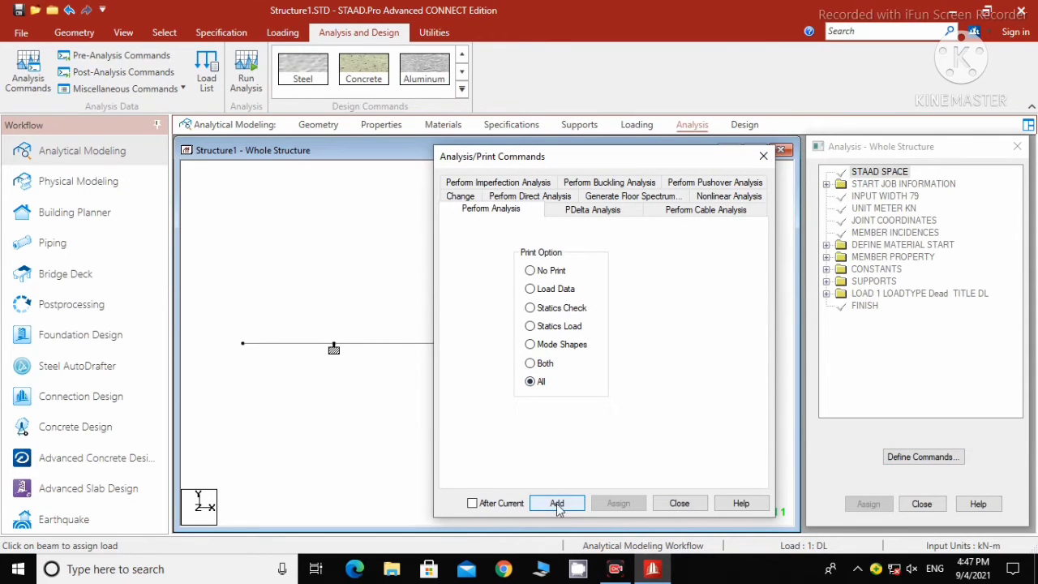
pyautogui.click(557, 503)
pyautogui.click(690, 508)
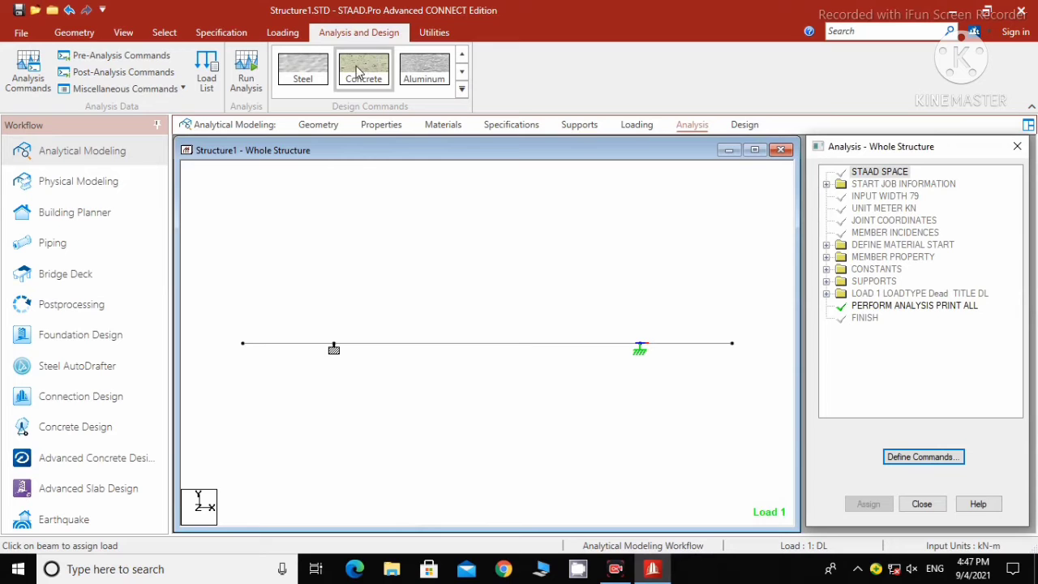
# Set the concrete design code to IS456 and add the DESIGN BEAM command
pyautogui.click(743, 126)
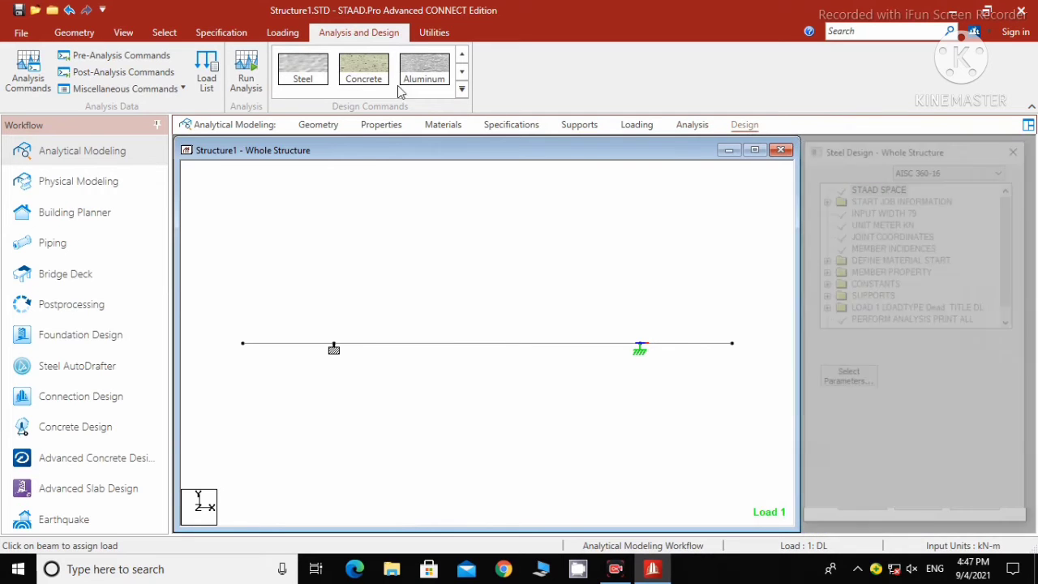
pyautogui.click(951, 178)
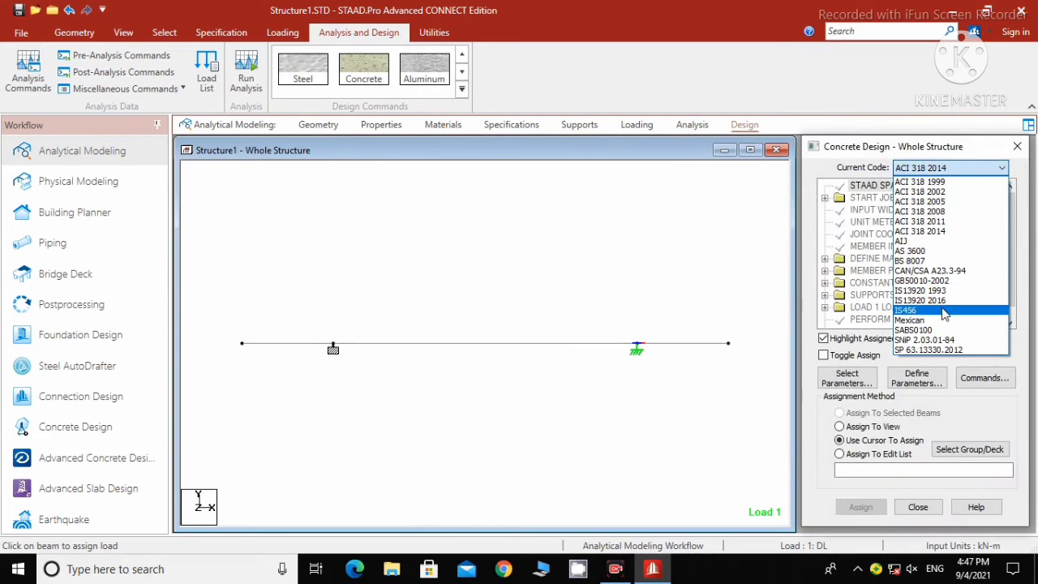
pyautogui.click(951, 305)
pyautogui.click(991, 378)
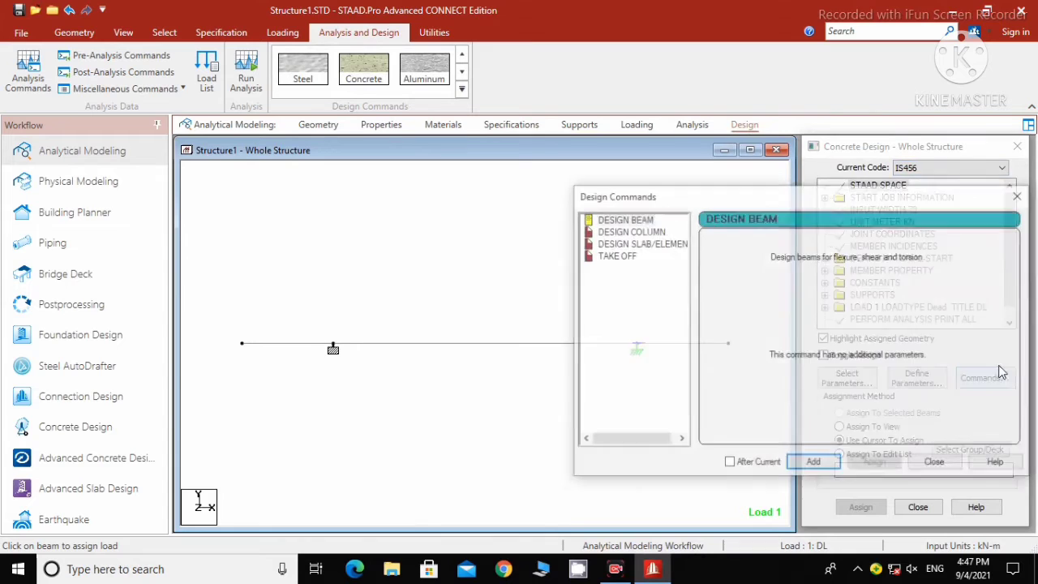
pyautogui.click(791, 470)
# Add the TAKE OFF command to the concrete design and close the design commands
pyautogui.click(619, 256)
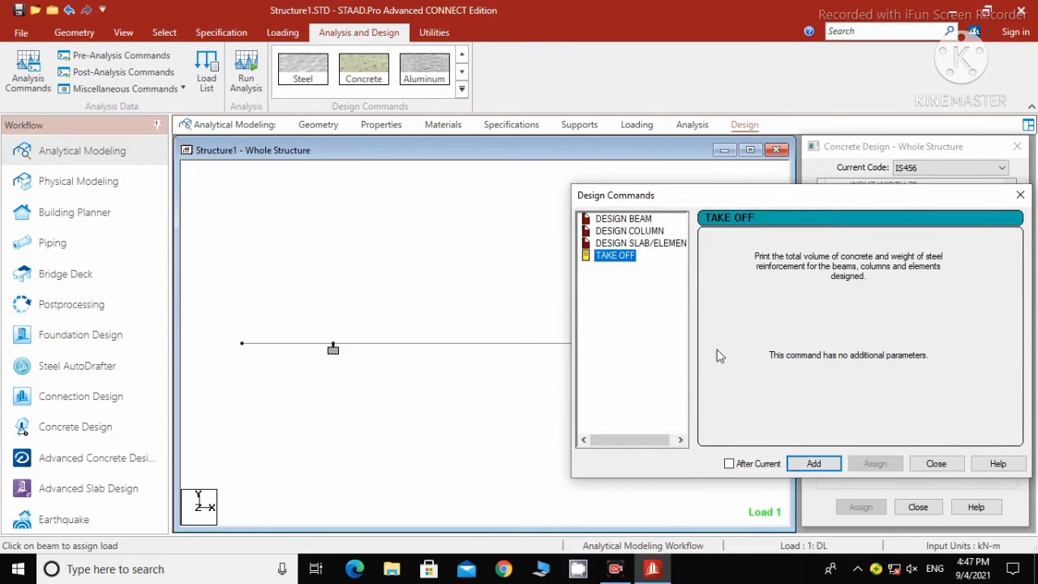
pyautogui.click(813, 463)
pyautogui.click(908, 462)
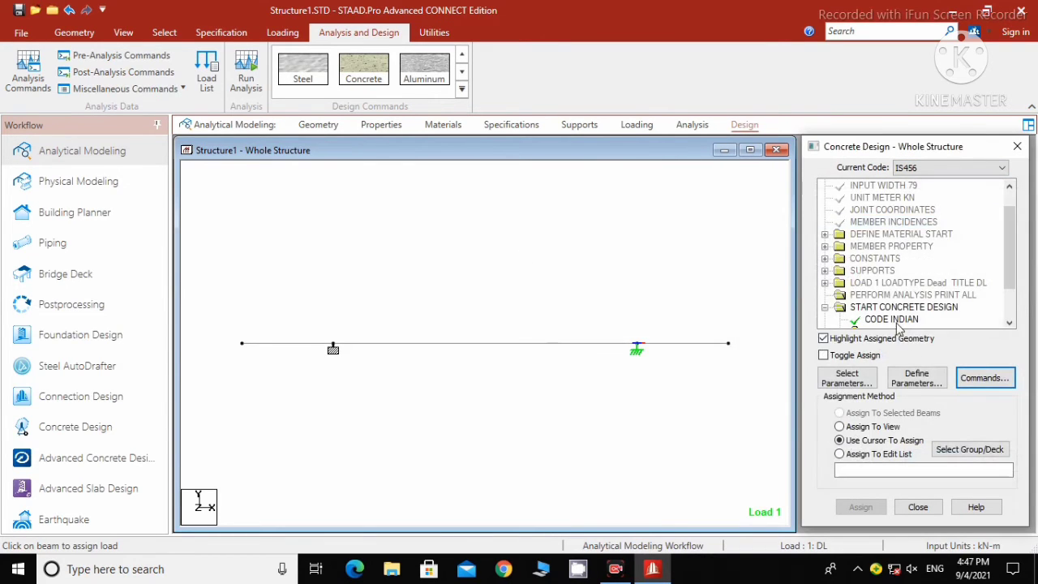
# Assign the DESIGN BEAM command with the cursor to all three beam segments and end the assignment
pyautogui.scroll(-2, 881, 244)
pyautogui.click(891, 283)
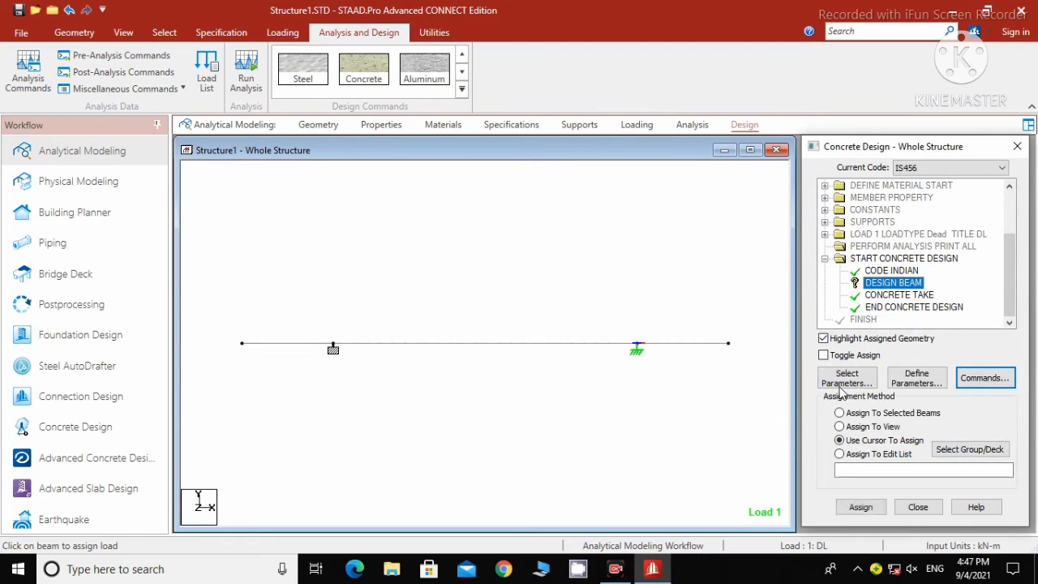
pyautogui.click(861, 506)
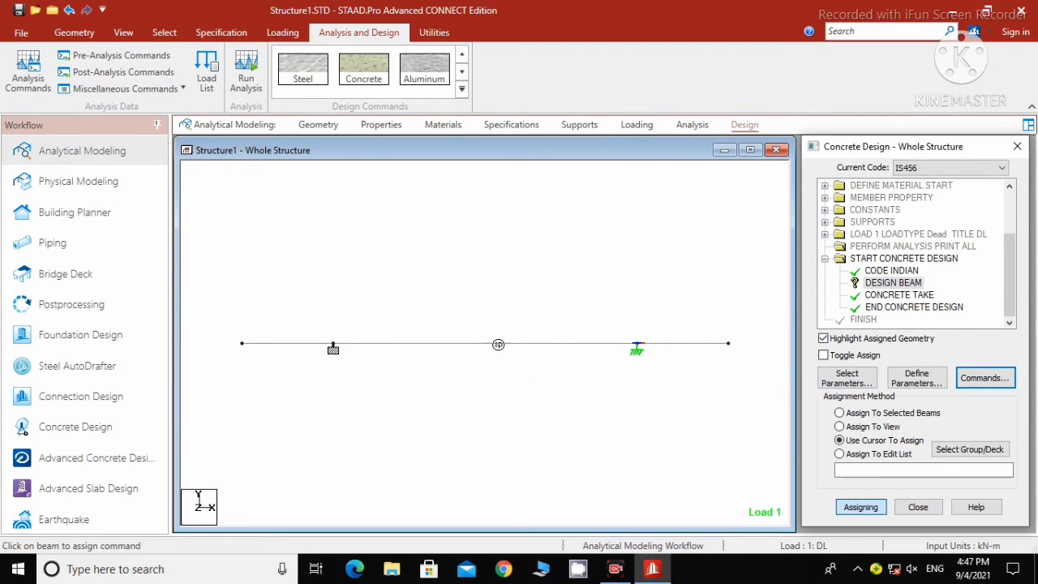
pyautogui.click(498, 344)
pyautogui.click(669, 344)
pyautogui.click(313, 344)
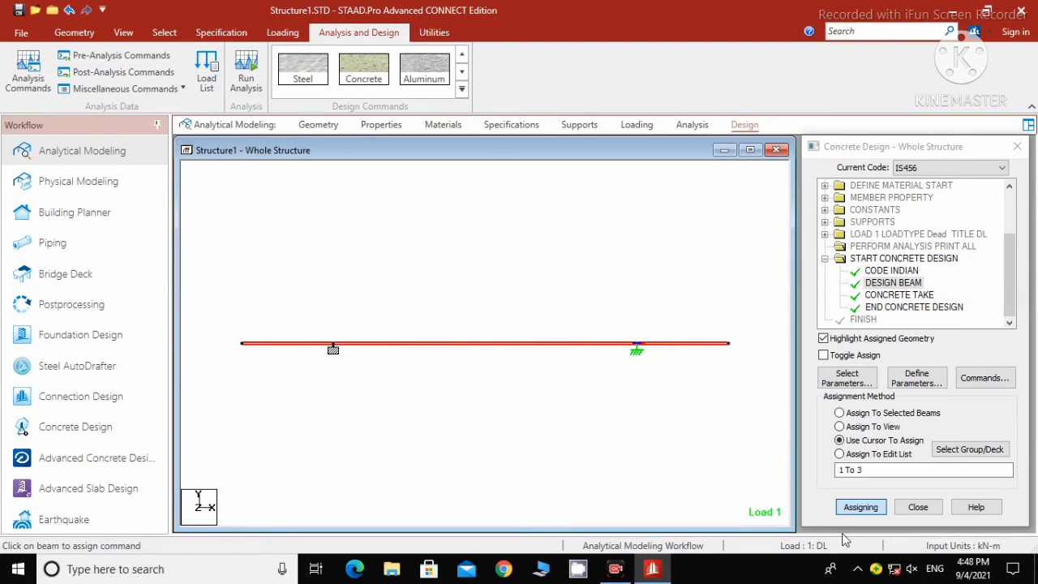
pyautogui.press('Escape')
pyautogui.click(478, 396)
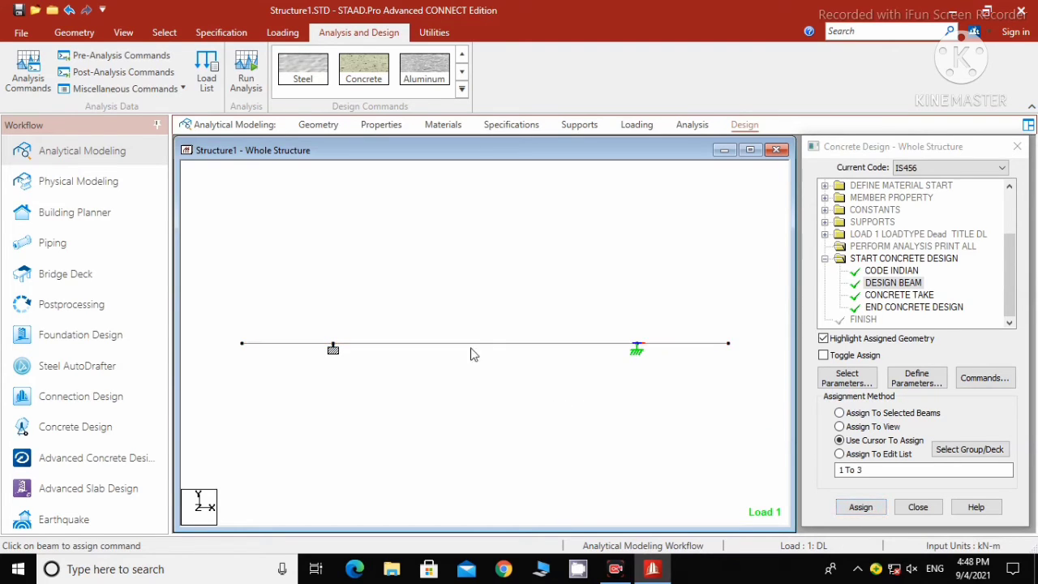
# Run the analysis and design of the beam, confirming the prompt so the calculation starts
pyautogui.click(251, 83)
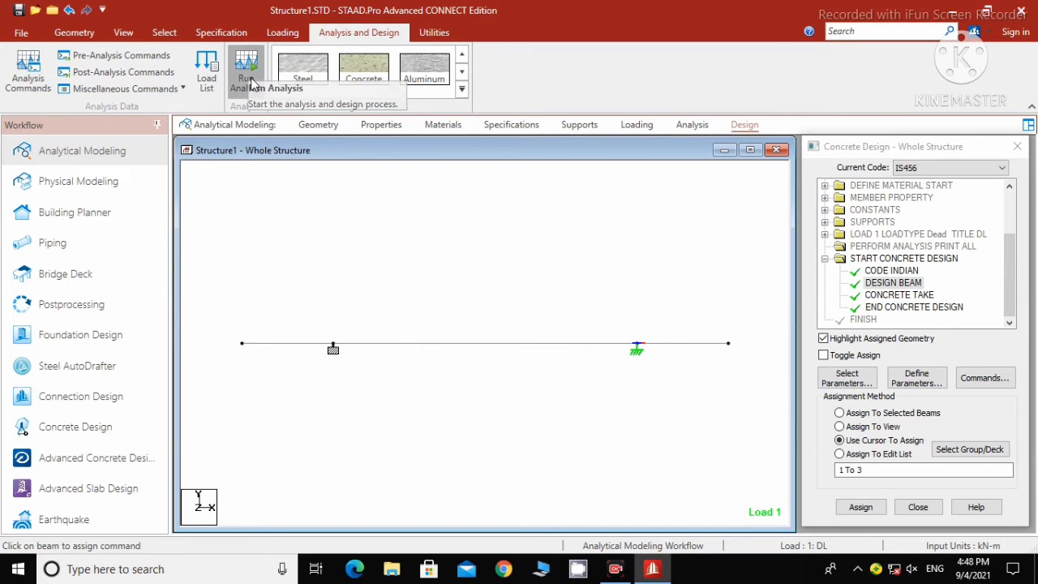
pyautogui.click(504, 364)
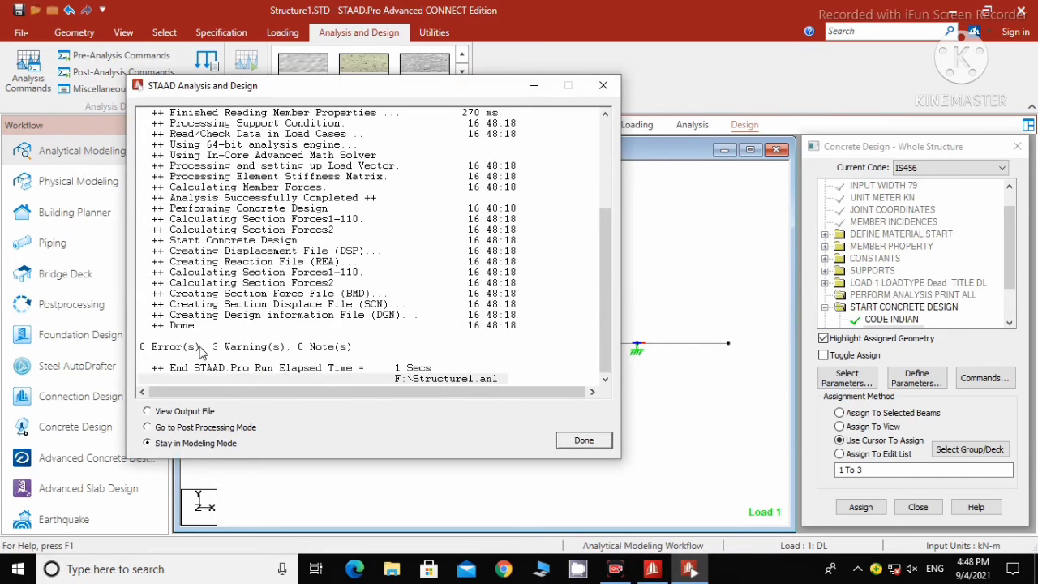
# Open the analysis output file from the completed analysis and design run
pyautogui.scroll(5, 259, 324)
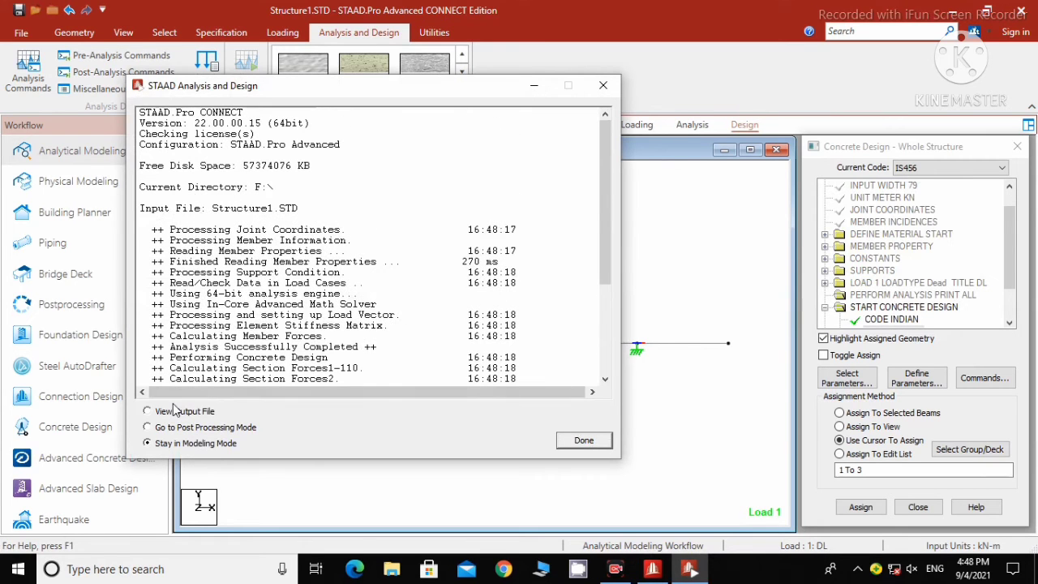
pyautogui.click(207, 413)
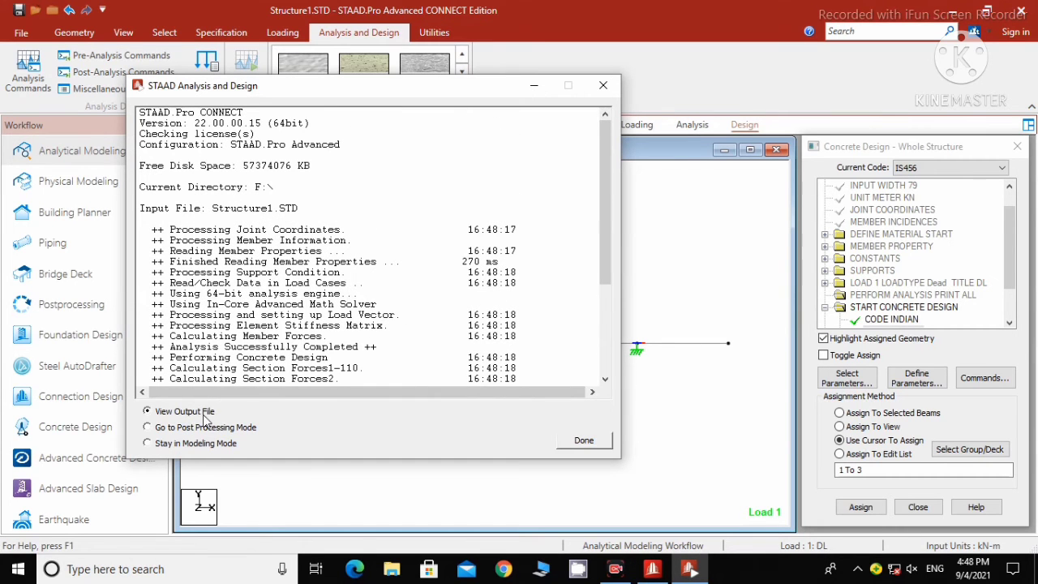
pyautogui.click(567, 438)
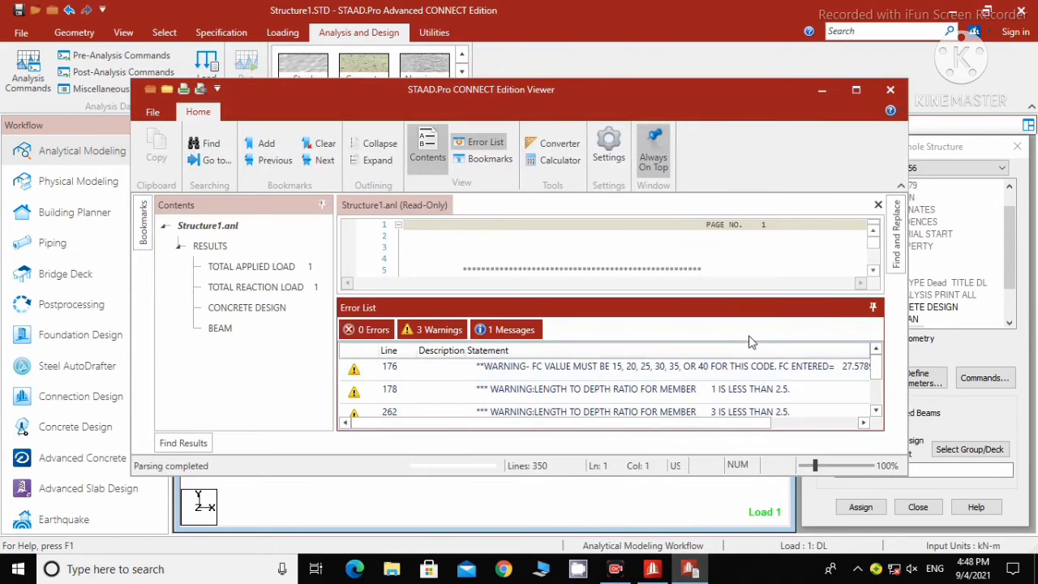
# Review the IS456 design results for beam 1 in the maximized output file, including required and provided reinforcement, and close the file
pyautogui.click(873, 307)
pyautogui.scroll(-9, 594, 332)
pyautogui.scroll(-20, 594, 333)
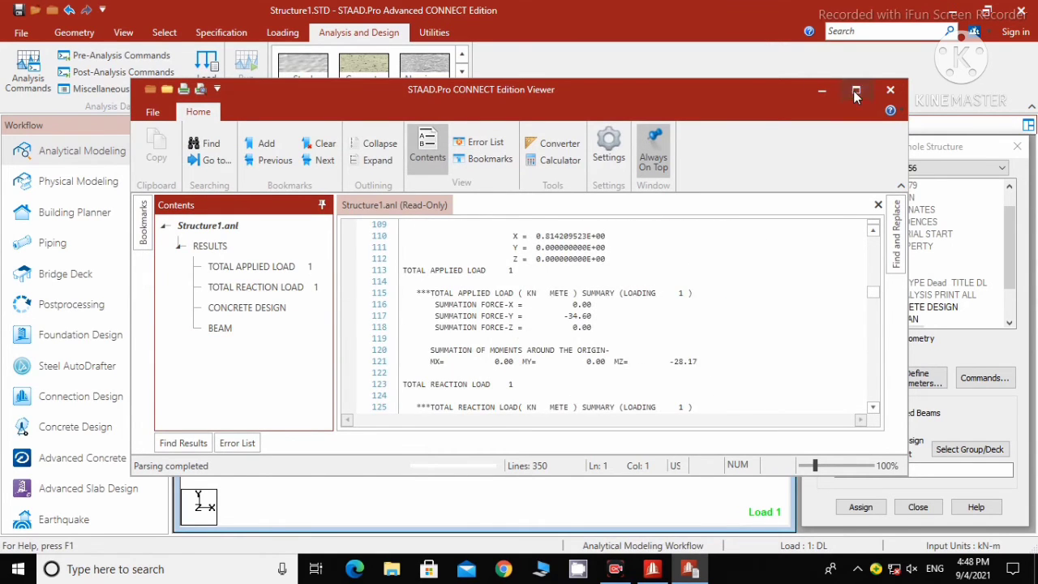
pyautogui.click(856, 91)
pyautogui.scroll(-20, 481, 351)
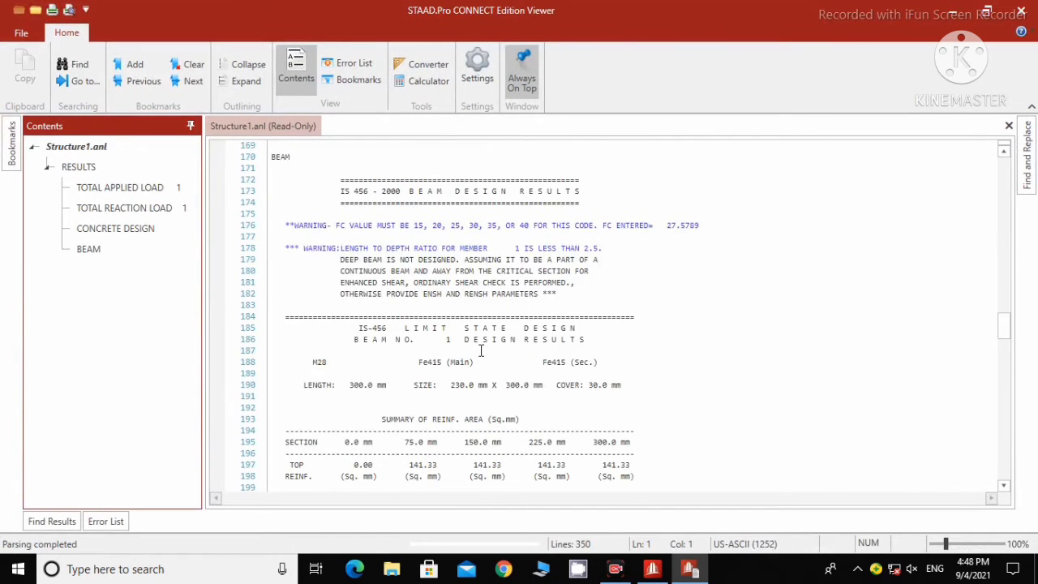
pyautogui.scroll(-4, 481, 351)
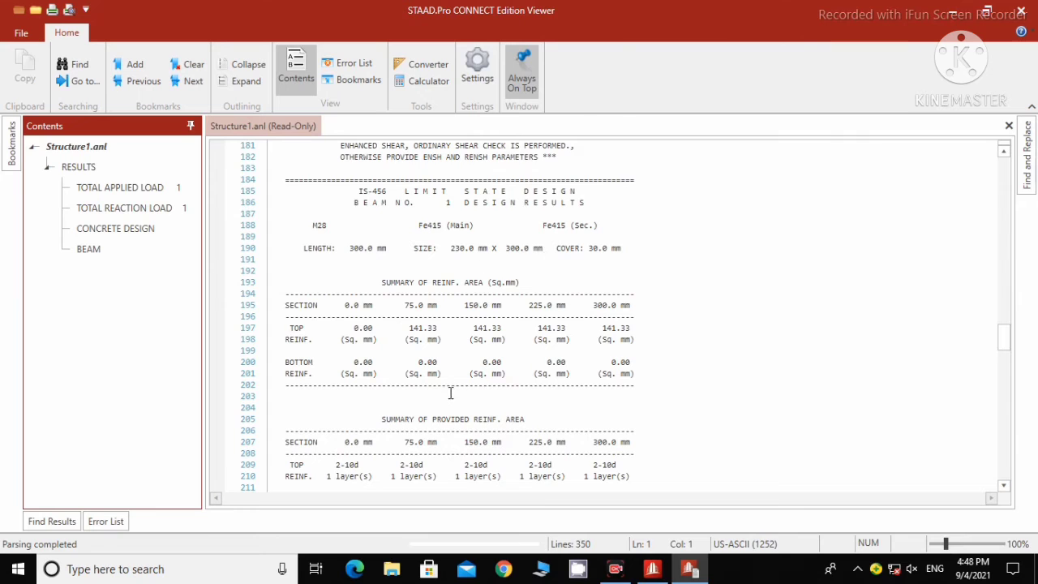
pyautogui.scroll(-4, 451, 394)
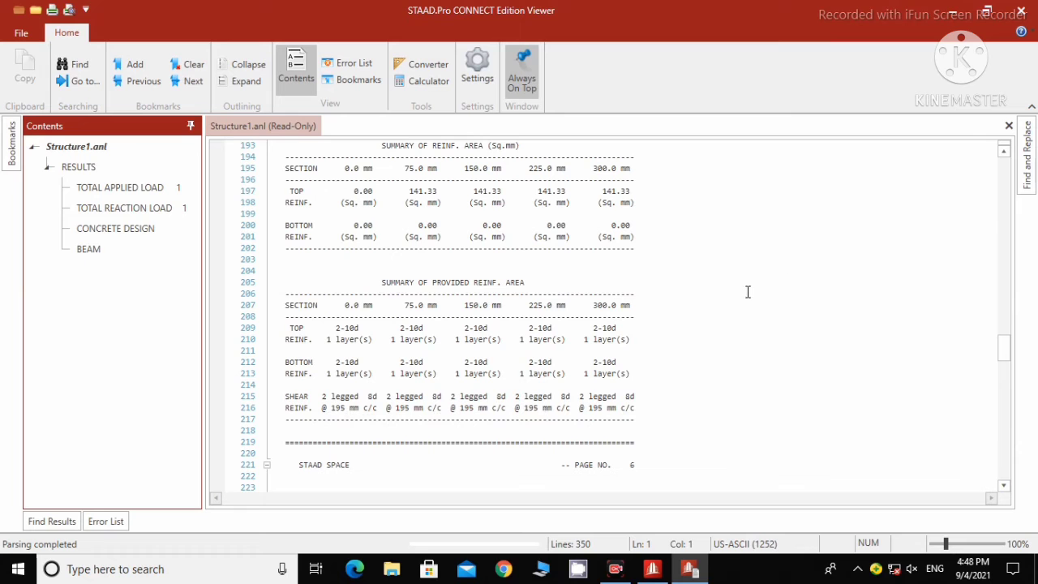
pyautogui.click(1022, 11)
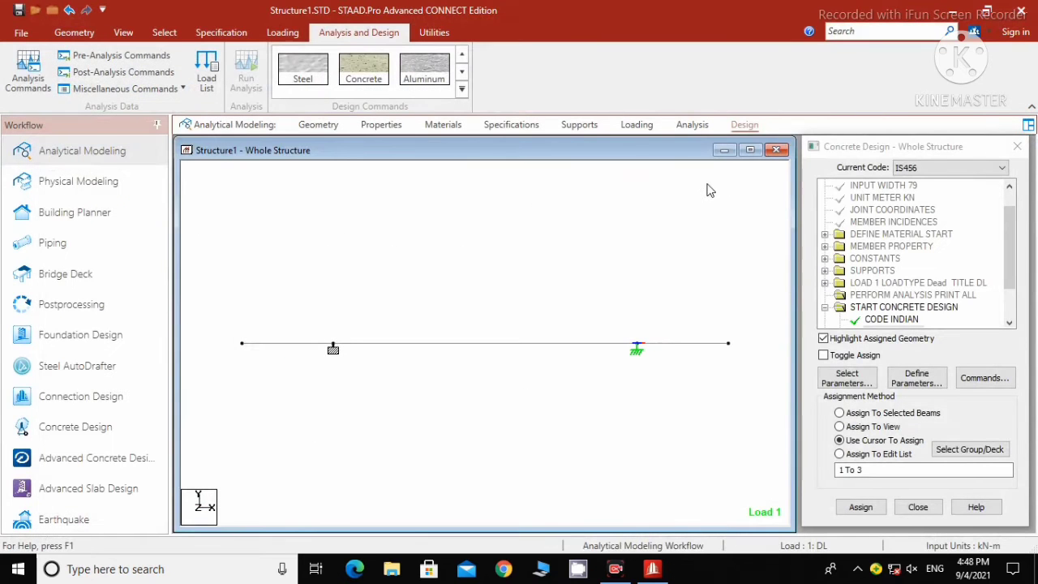
# Inspect the middle span's concrete design, deflection and shear bending results, and close its beam details
pyautogui.doubleClick(515, 344)
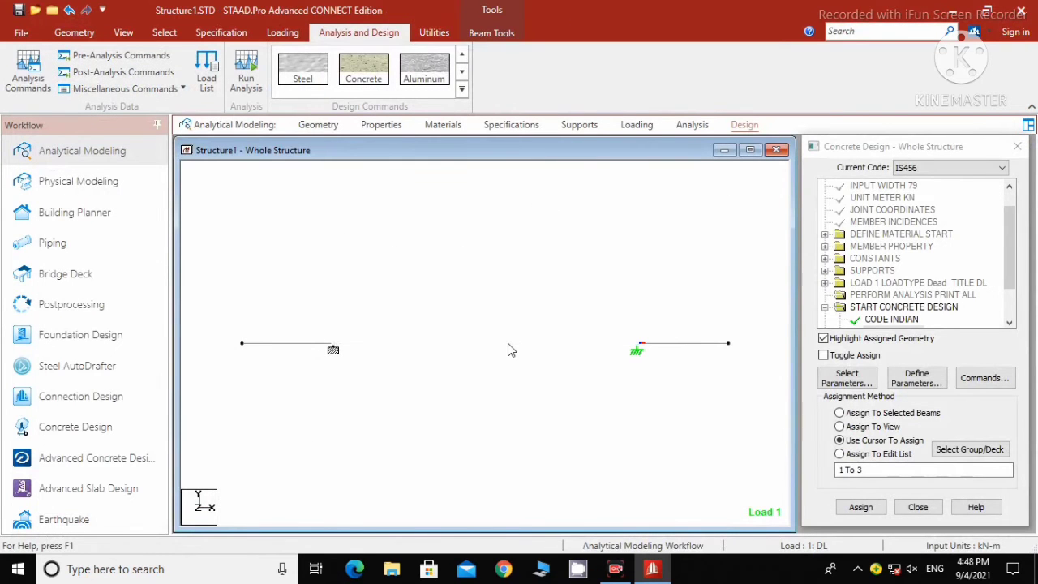
pyautogui.click(605, 134)
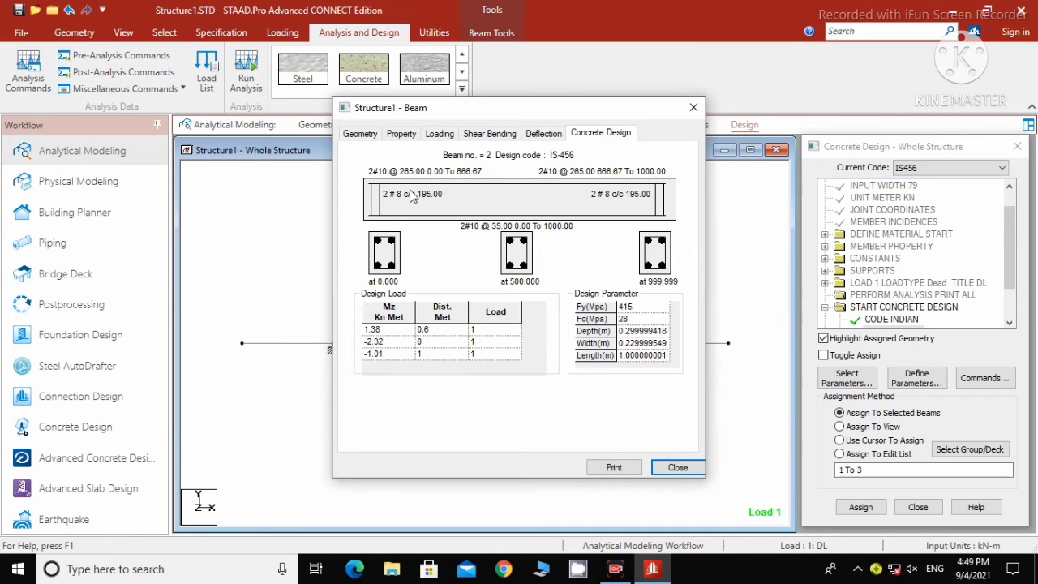
pyautogui.click(542, 136)
pyautogui.click(484, 136)
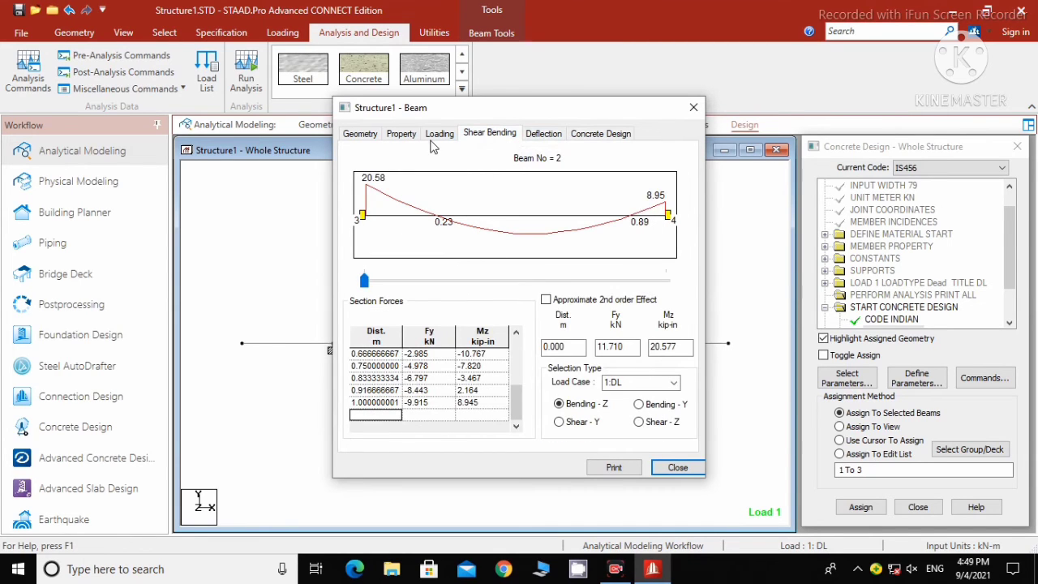
pyautogui.click(694, 107)
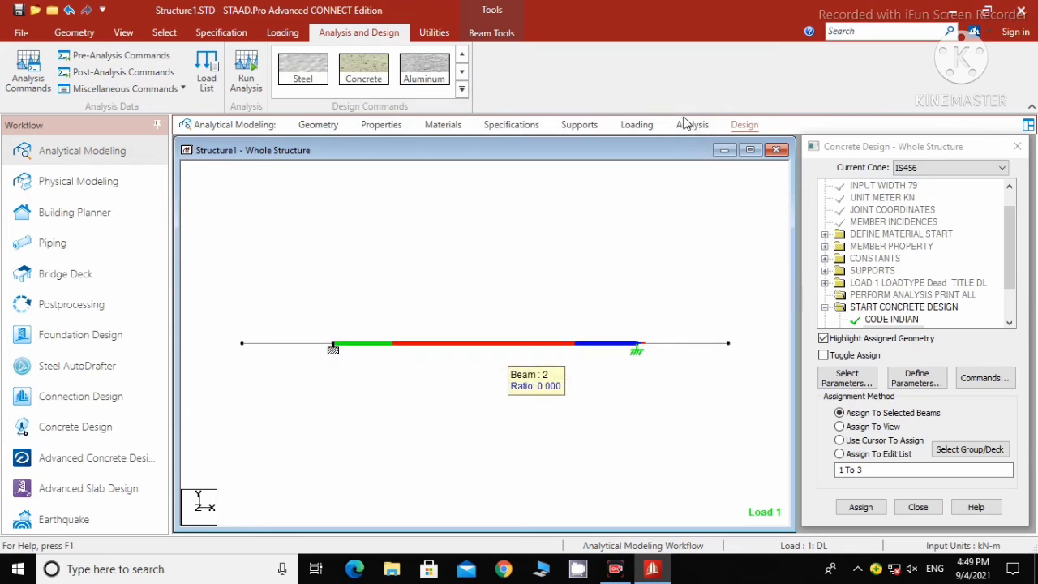
# Inspect the concrete design results of both overhanging segments, beams 3 and 1, closing each beam's details
pyautogui.doubleClick(686, 351)
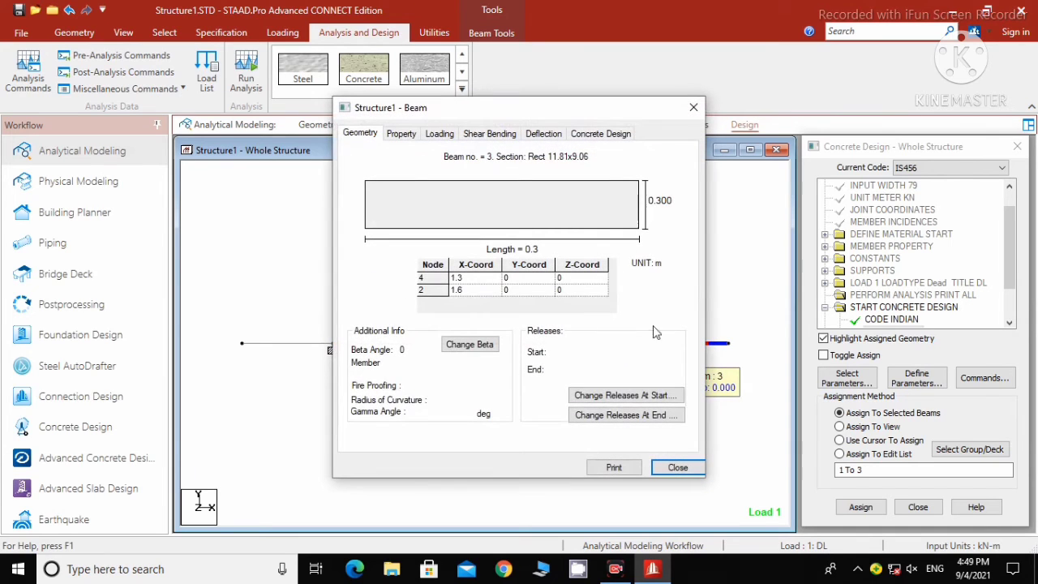
pyautogui.click(600, 132)
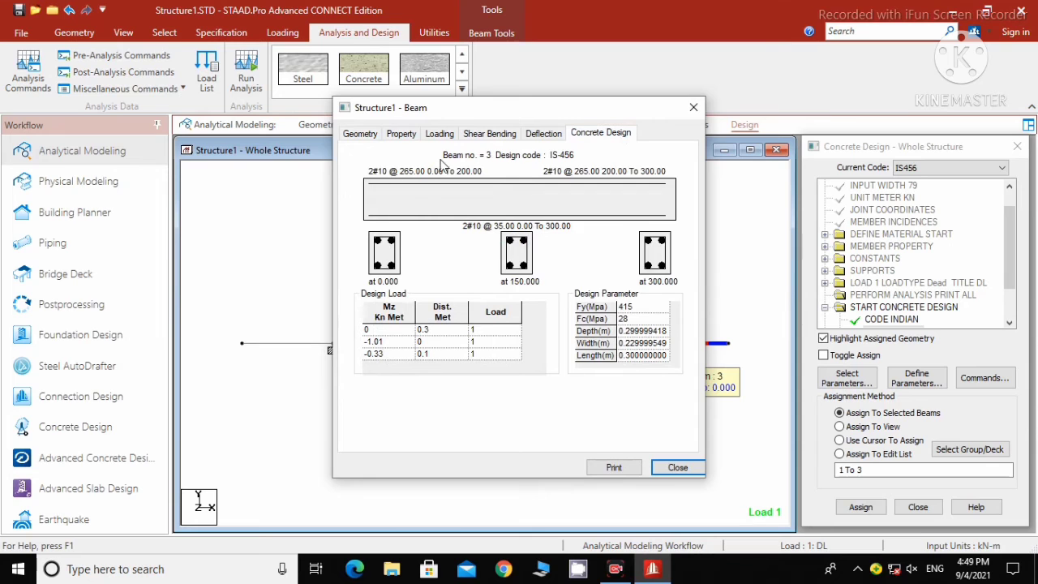
pyautogui.click(694, 107)
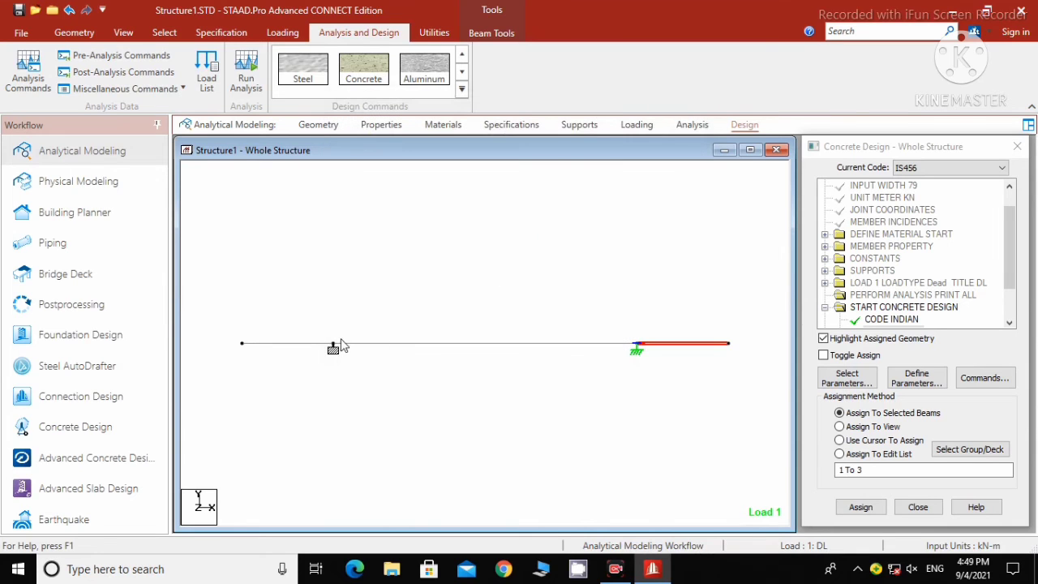
pyautogui.doubleClick(309, 345)
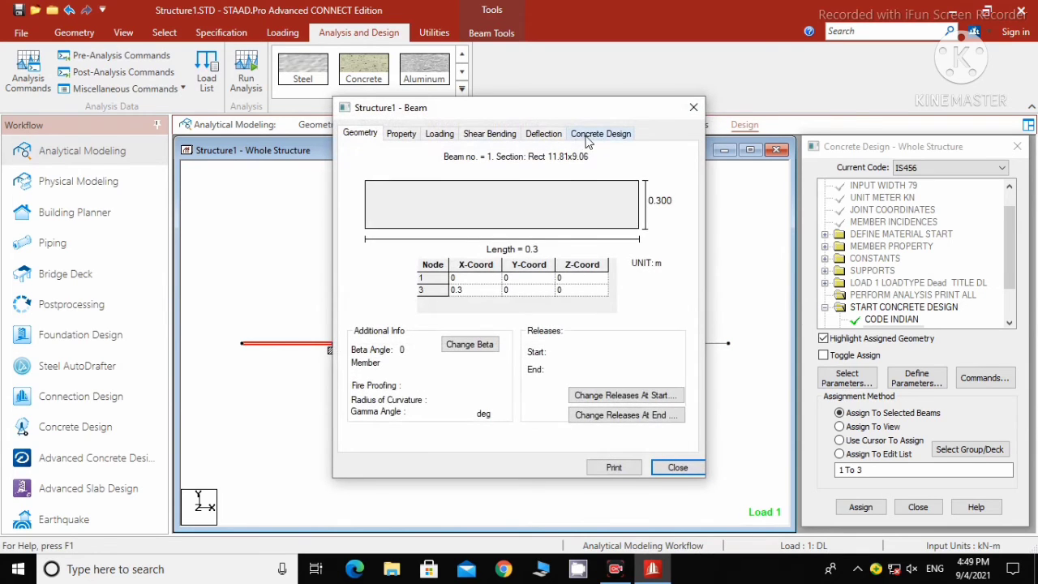
pyautogui.click(585, 136)
pyautogui.click(694, 107)
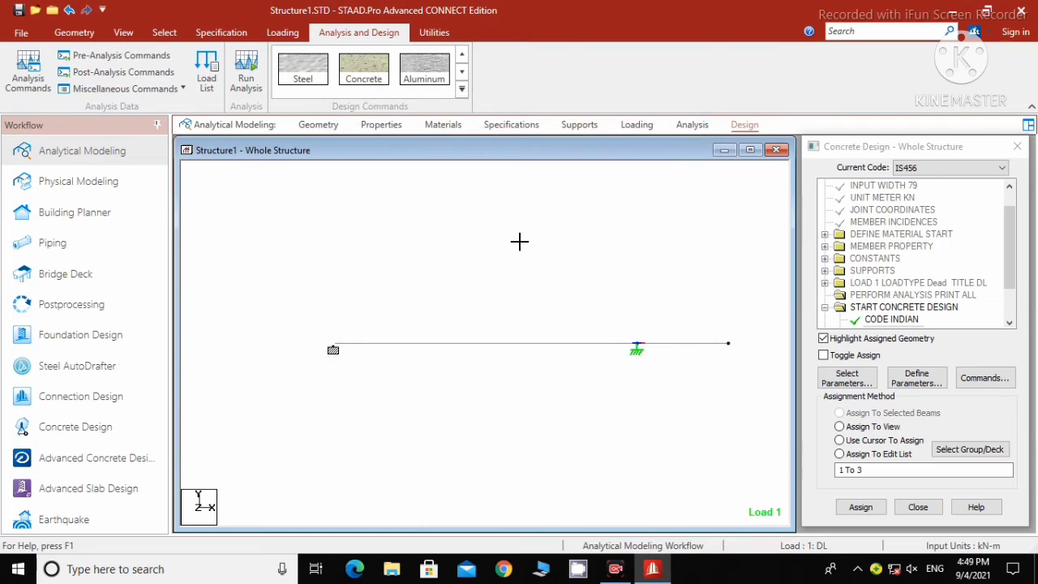
# Switch to the Postprocessing workflow for load case 1: DL and enlarge the structure view to fill the workspace
pyautogui.scroll(-1, 487, 329)
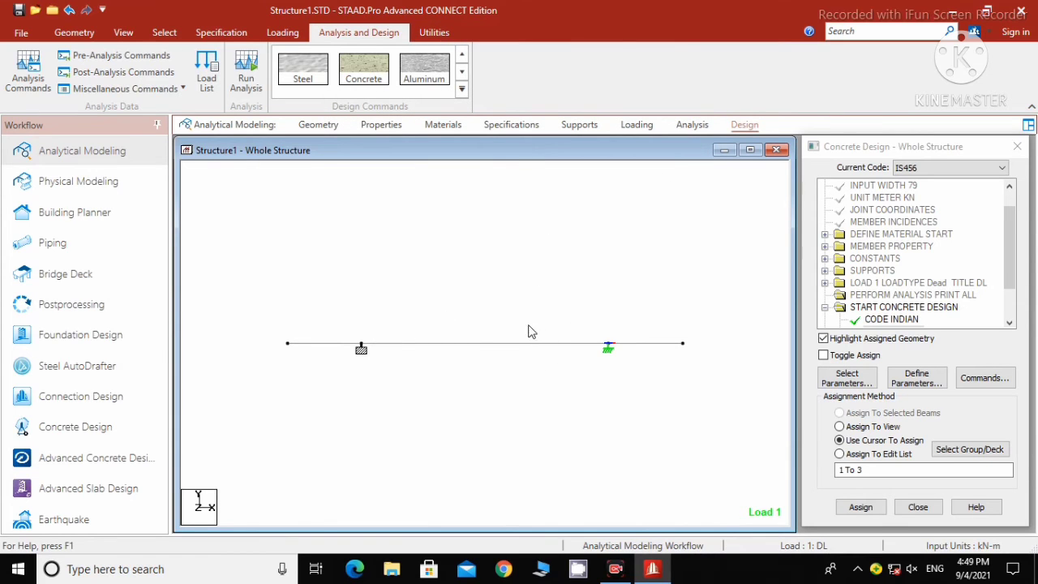
pyautogui.click(71, 304)
pyautogui.click(543, 400)
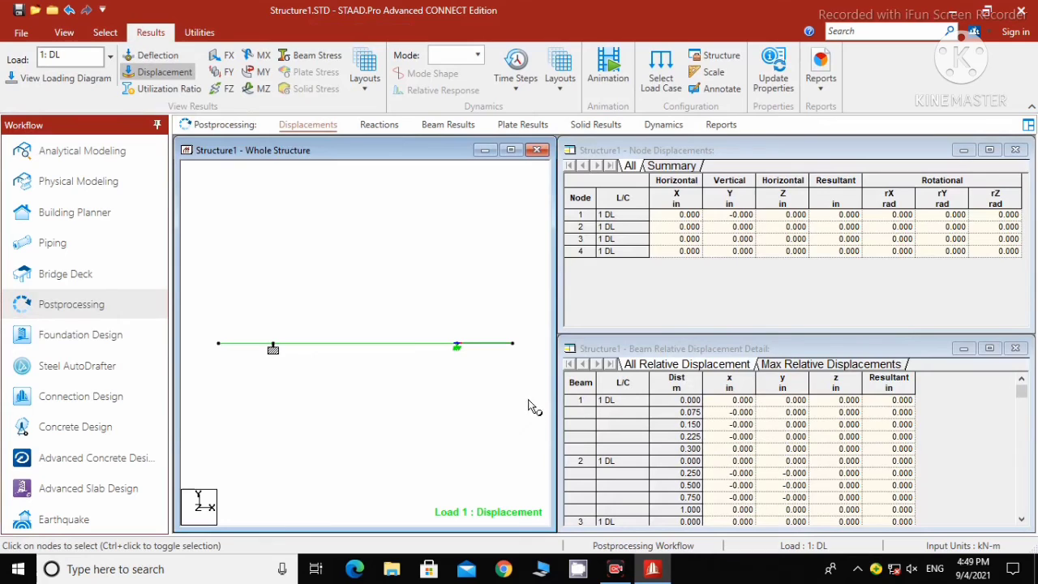
pyautogui.click(526, 154)
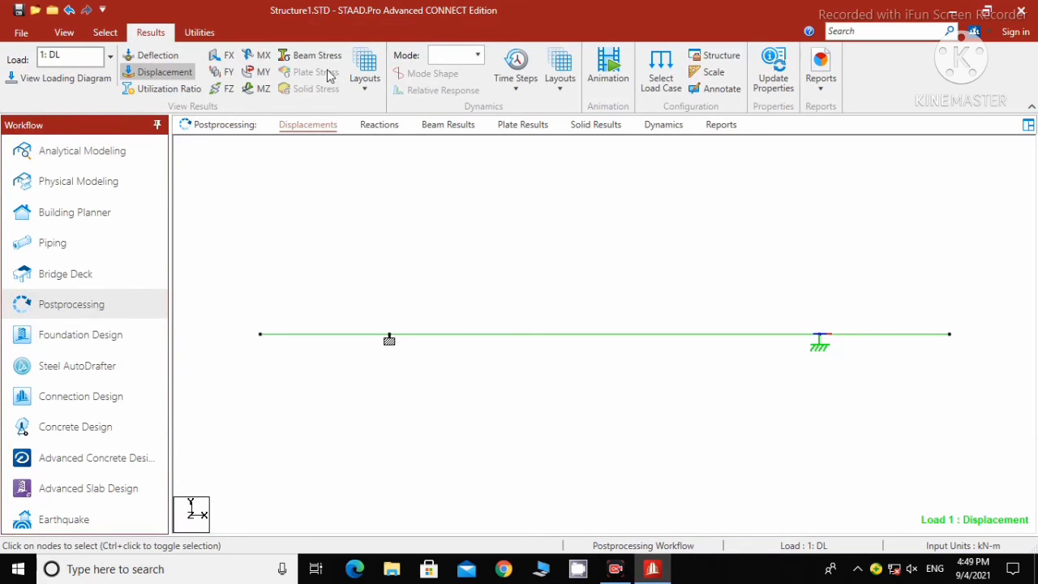
# View the beam's shear Y diagram, hide it, and compare the bending Y and bending Z diagrams
pyautogui.click(224, 72)
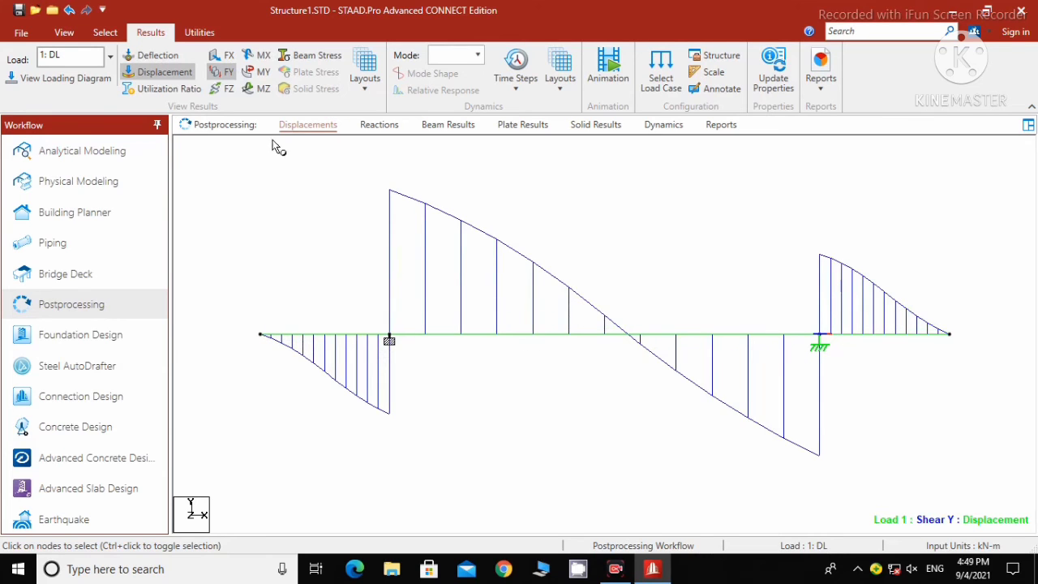
pyautogui.click(225, 73)
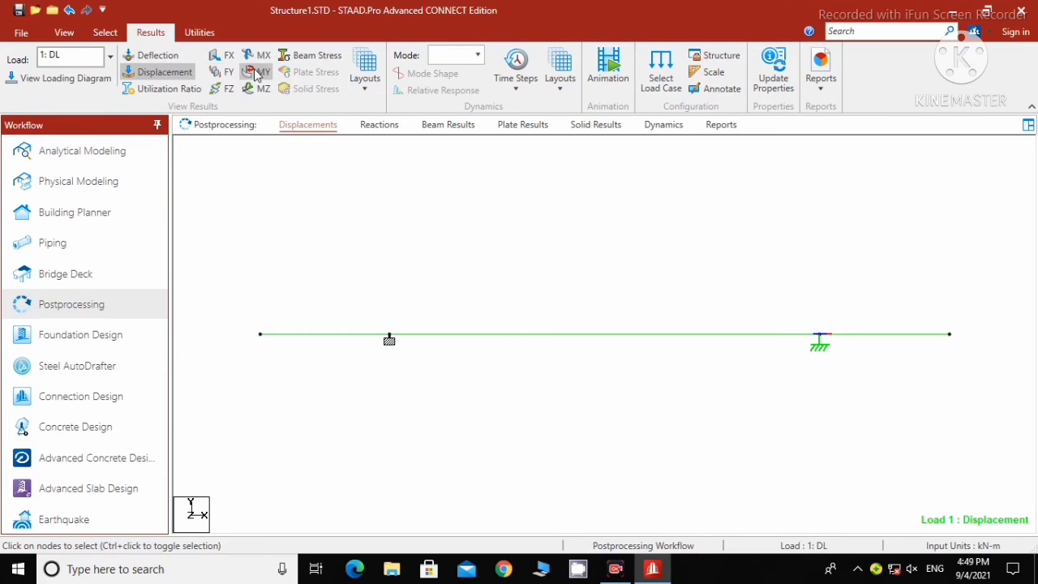
pyautogui.click(258, 73)
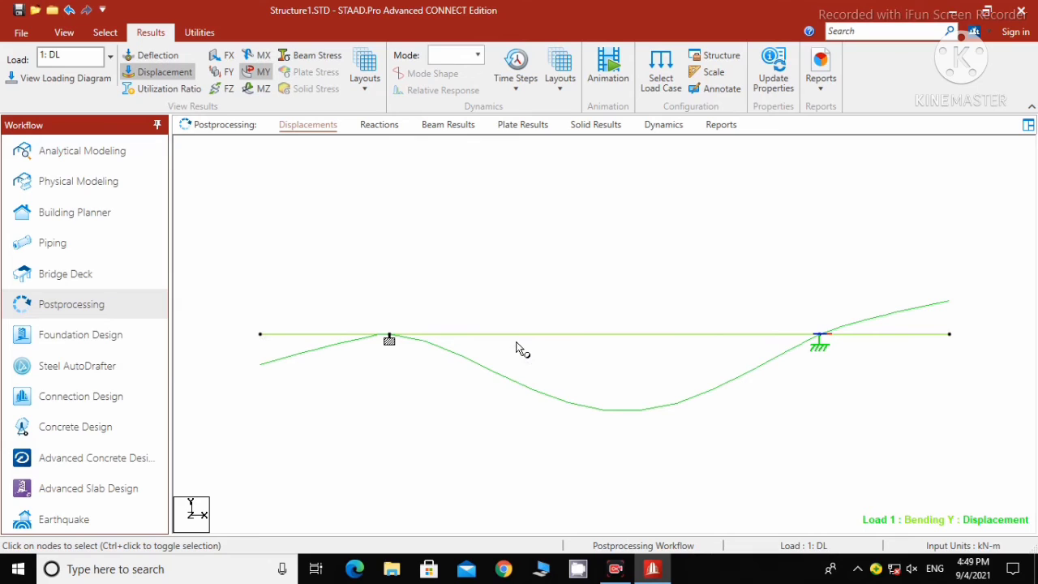
pyautogui.click(258, 88)
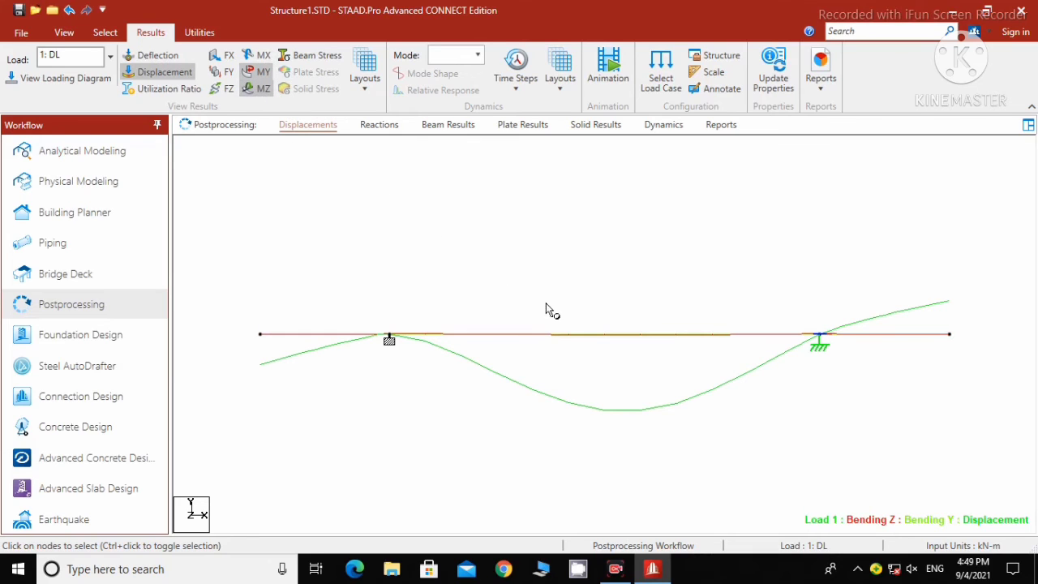
pyautogui.click(265, 72)
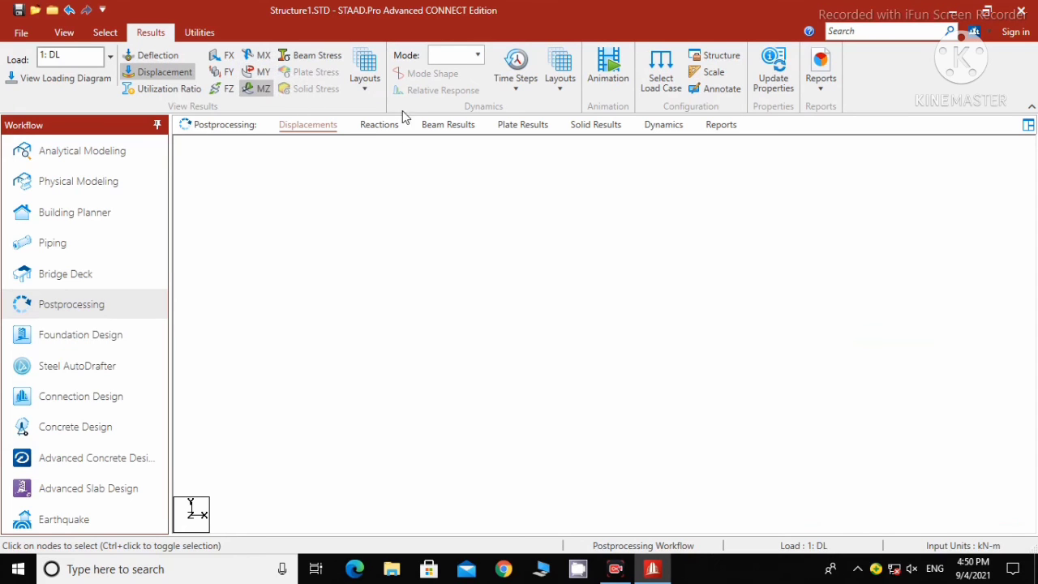
# Select beam result annotations for bending and shear at ends, maximum and mid point, axial ends, and maximum resultant displacement
pyautogui.click(714, 89)
pyautogui.click(462, 168)
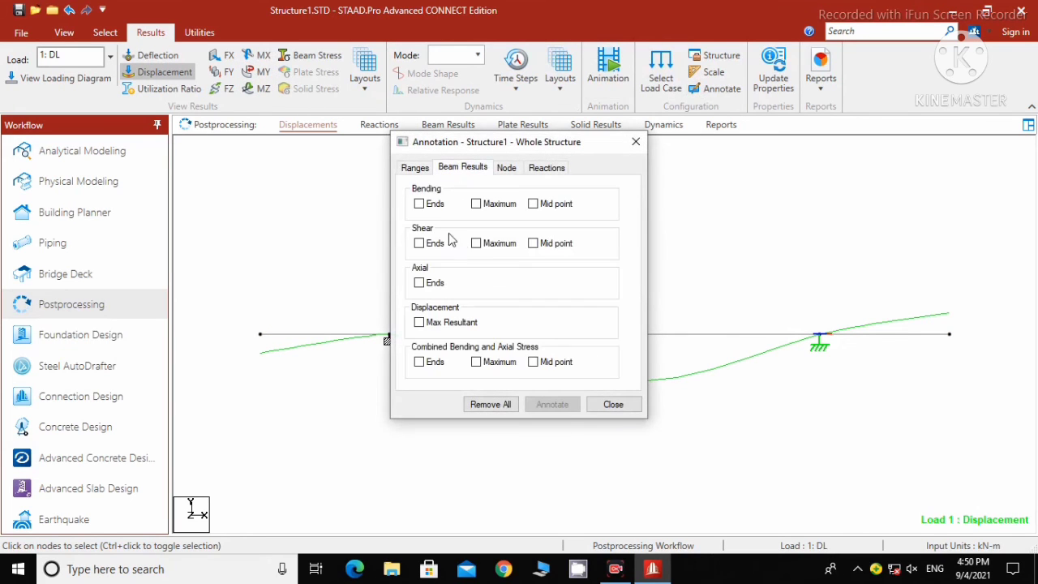
pyautogui.click(419, 204)
pyautogui.click(477, 204)
pyautogui.click(533, 204)
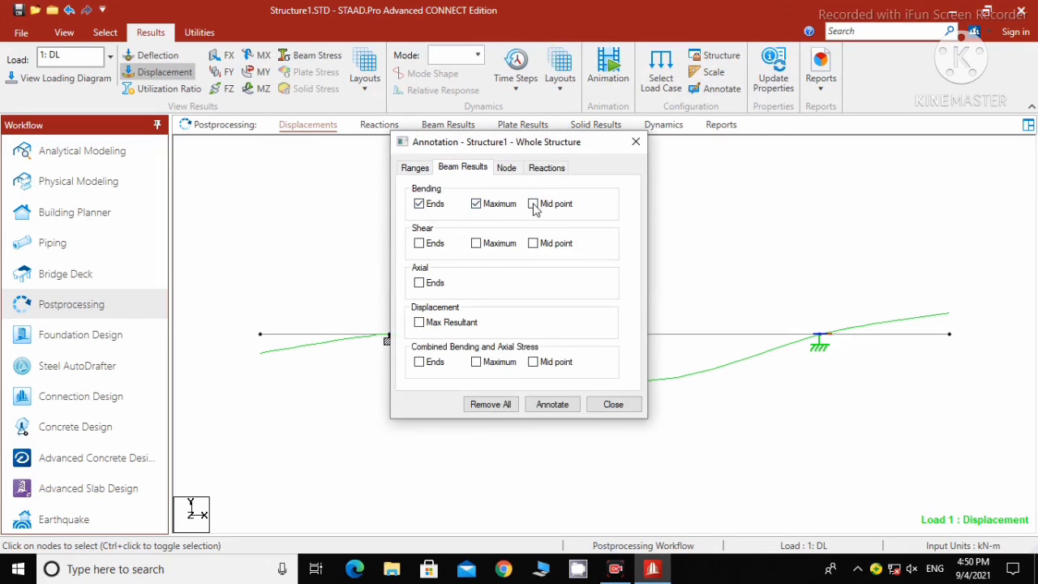
pyautogui.click(419, 244)
pyautogui.click(476, 243)
pyautogui.click(533, 244)
pyautogui.click(420, 283)
pyautogui.click(420, 323)
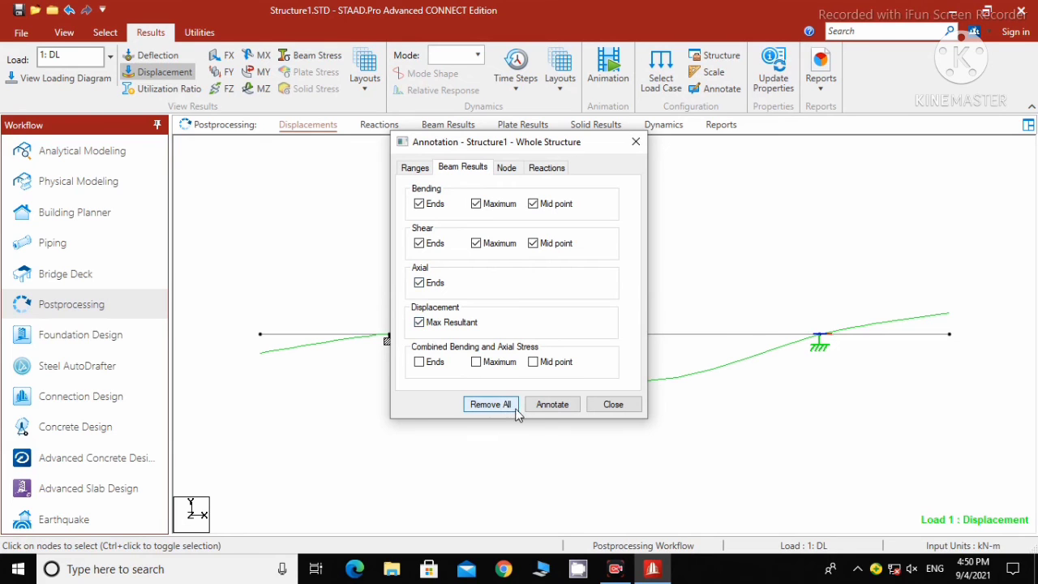
# Apply the selected annotations to the beam diagram, dismiss the prompts and close the annotation settings
pyautogui.click(548, 409)
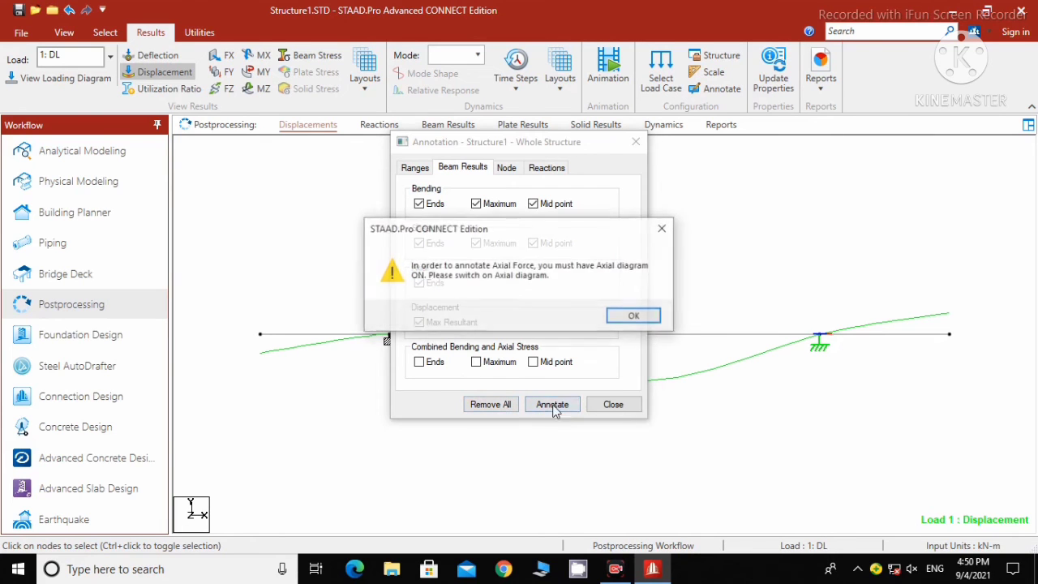
pyautogui.click(616, 317)
pyautogui.click(631, 317)
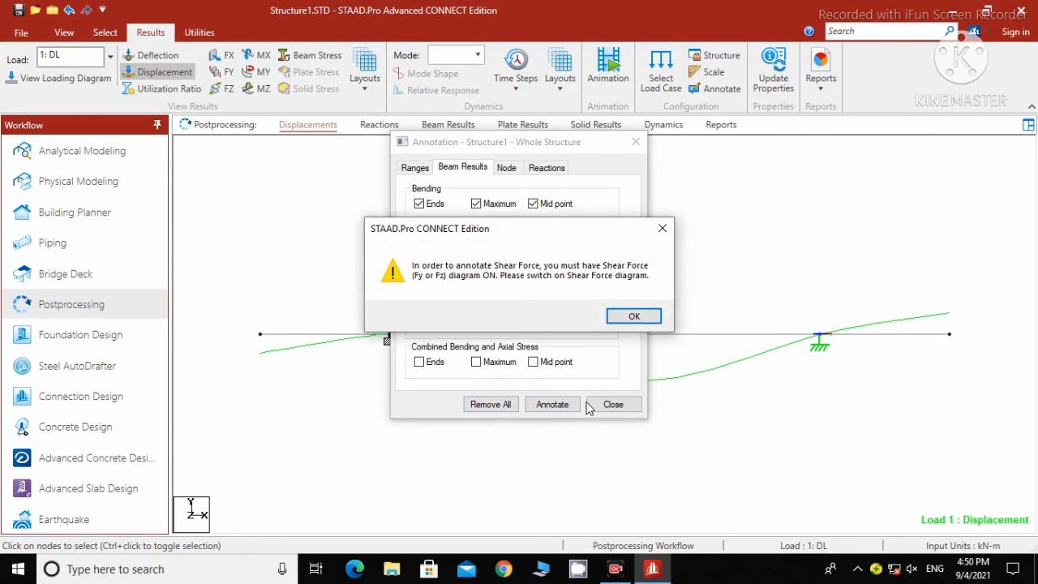
pyautogui.click(634, 316)
pyautogui.click(604, 400)
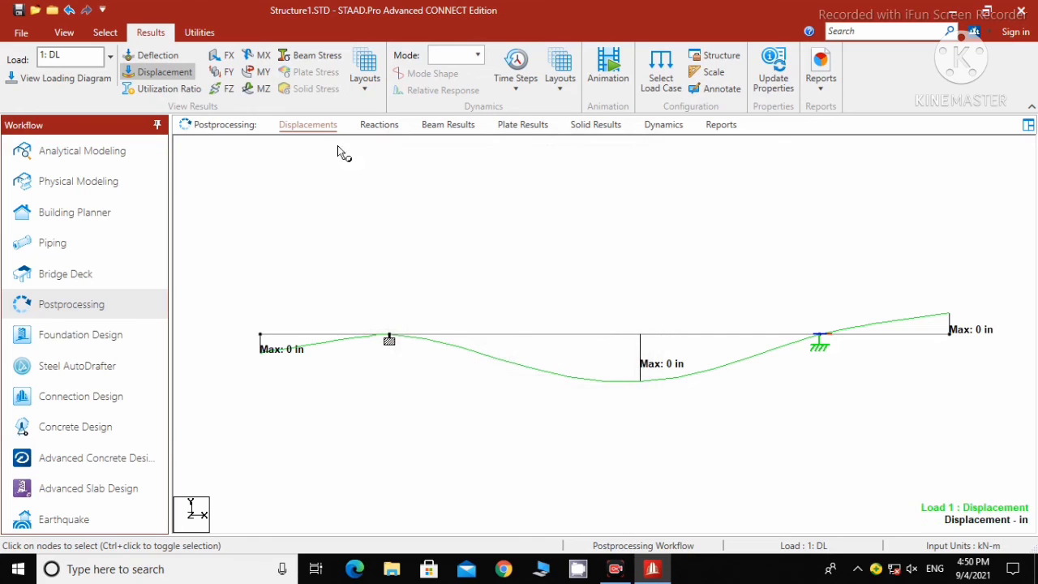
# Display the annotated shear Y diagram on the beam and turn on the bending Y diagram
pyautogui.click(227, 73)
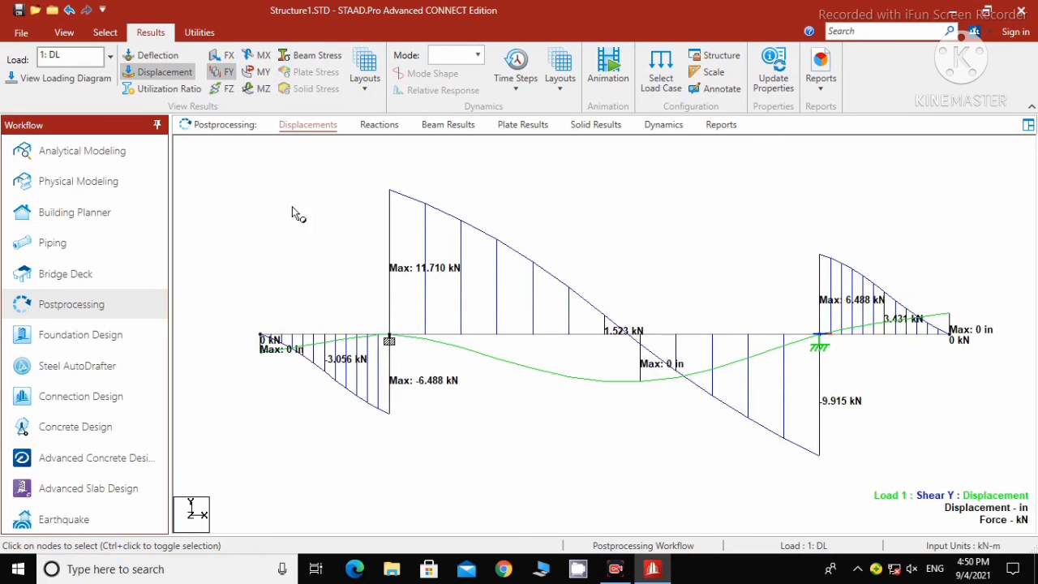
pyautogui.click(255, 75)
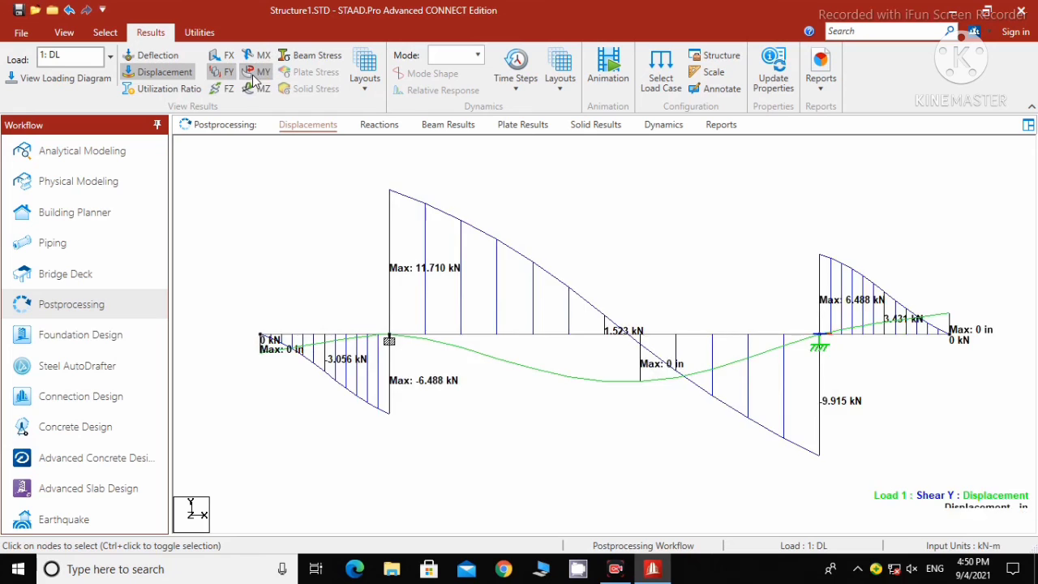